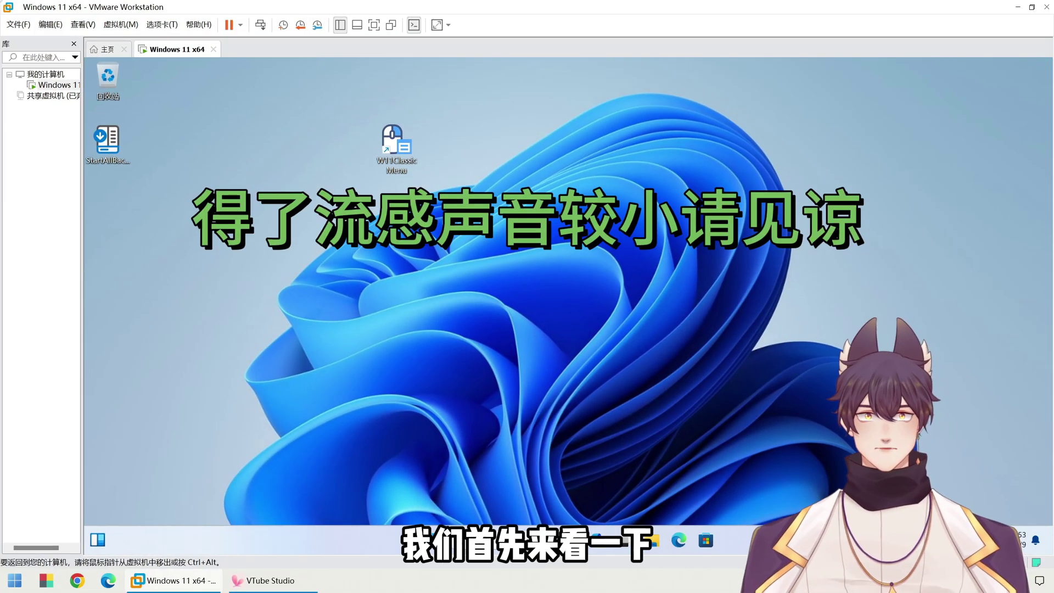
# Show the desktop's new-style context menu, expand it through 显示更多选项 and view the 新建 entries
pyautogui.rightClick(499, 217)
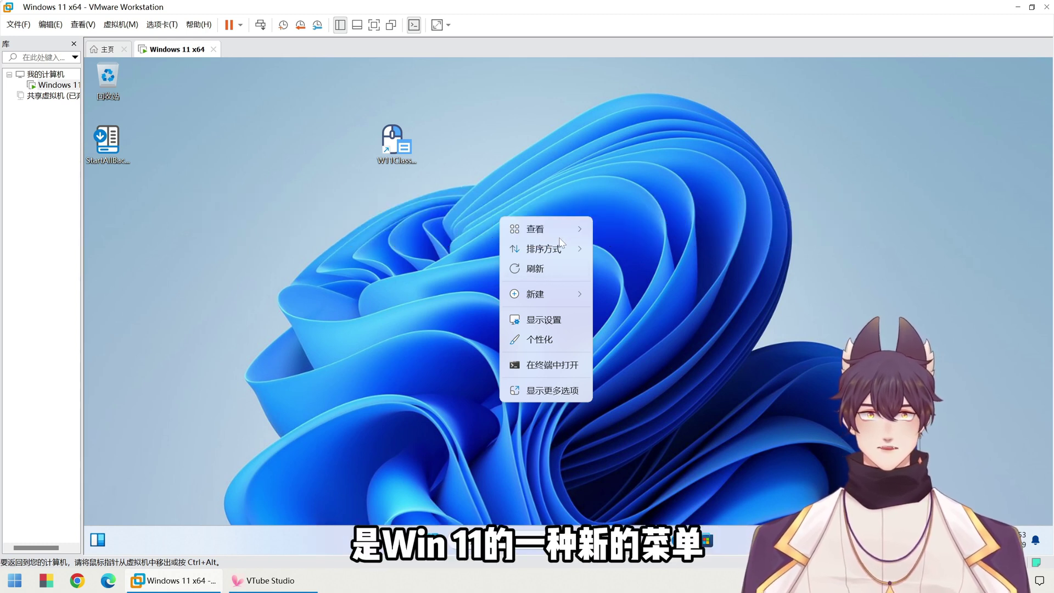
pyautogui.moveTo(555, 226)
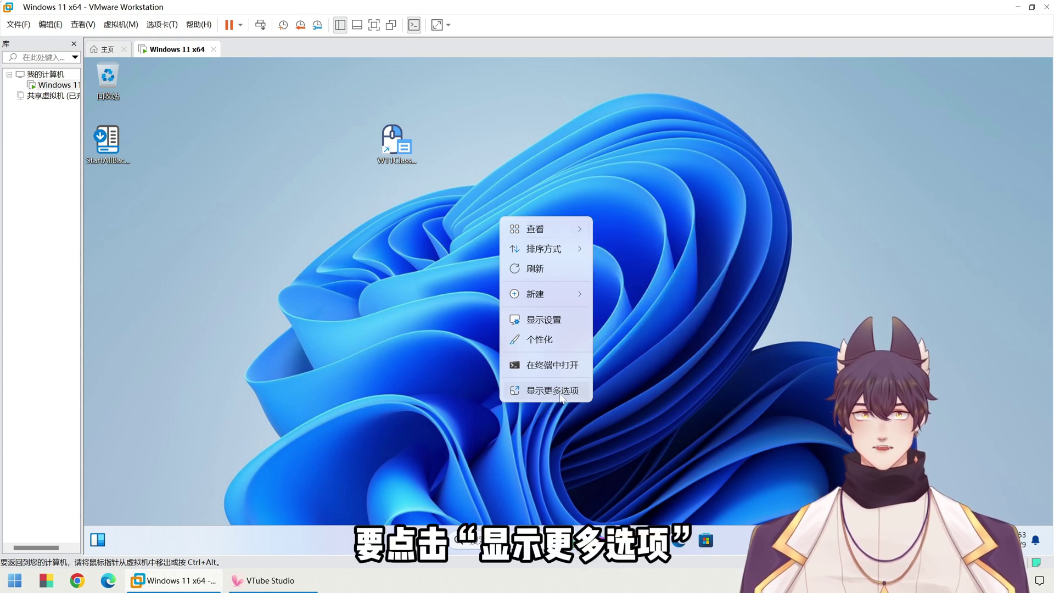
pyautogui.click(561, 397)
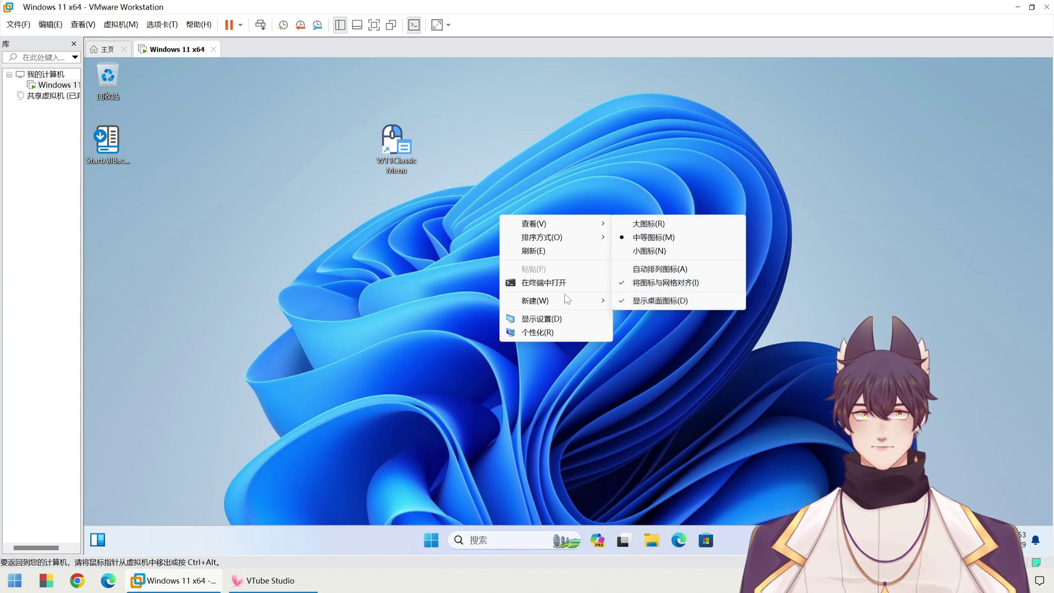
pyautogui.moveTo(568, 302)
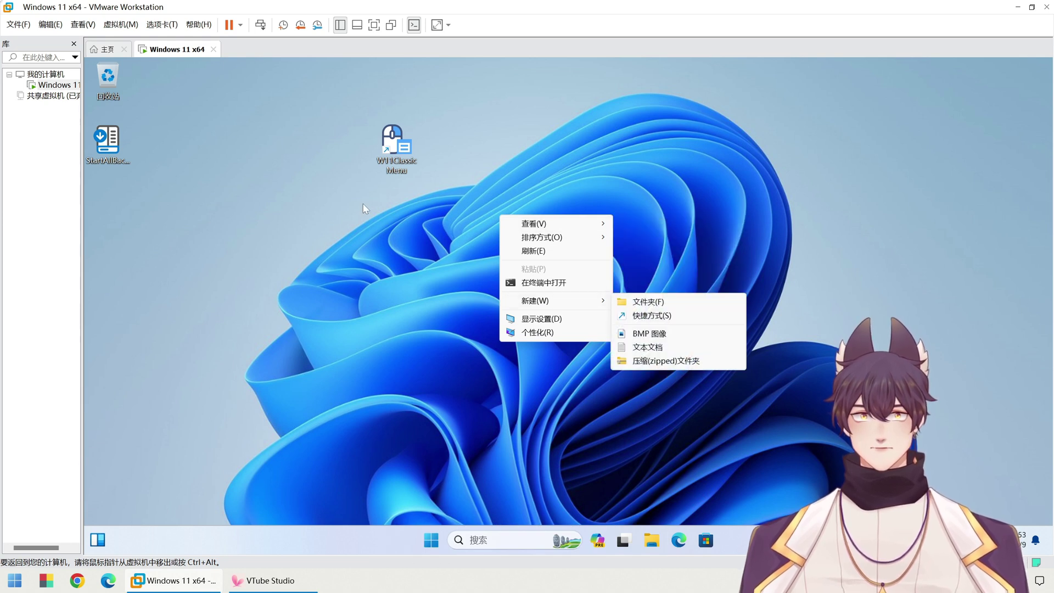
# Show the context menu of the W11ClassicMenu shortcut, expand it through 显示更多选项 and dismiss it
pyautogui.rightClick(390, 166)
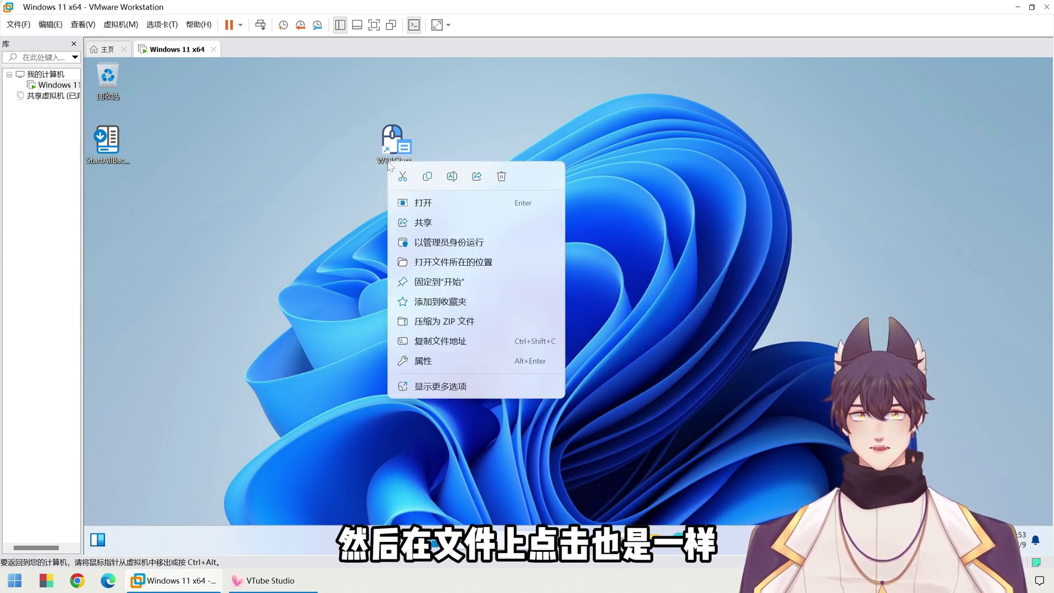
pyautogui.click(448, 387)
pyautogui.click(731, 297)
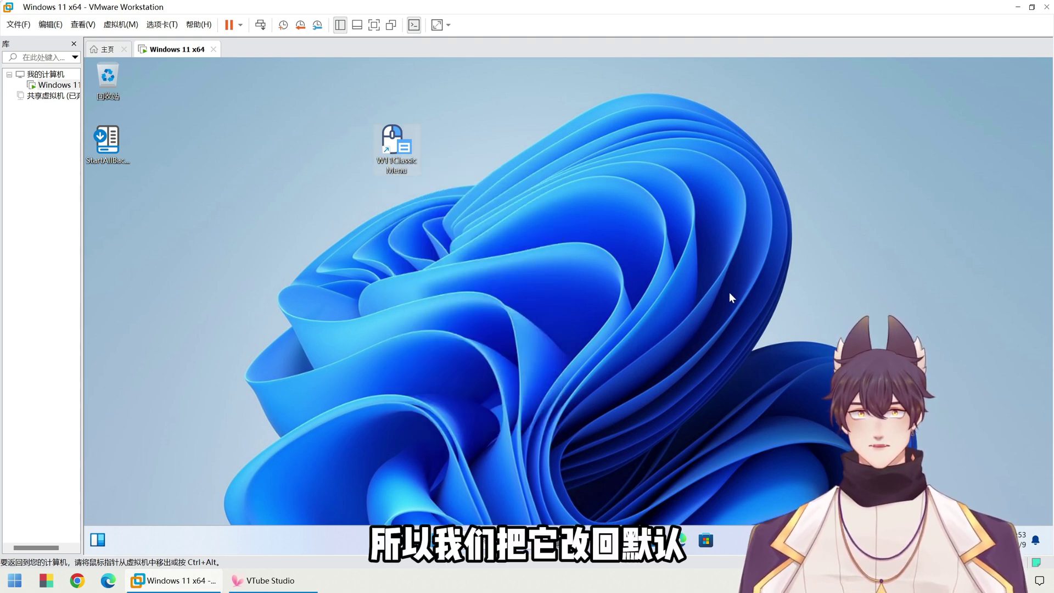
# Launch W11ClassicMenu, switch its interface language to English and then to Chinese (Simplified)
pyautogui.doubleClick(393, 160)
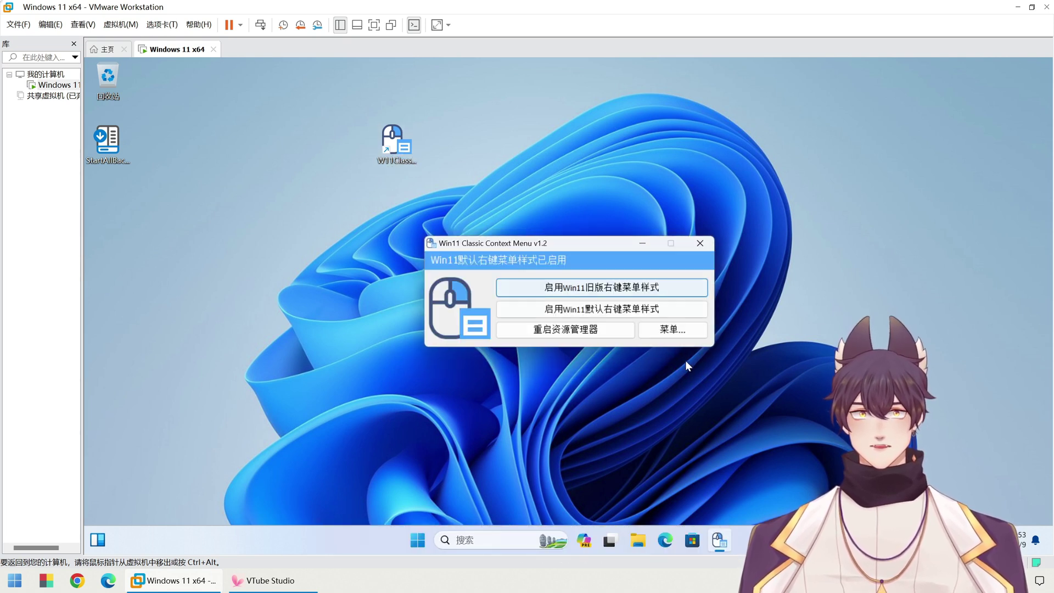
pyautogui.click(665, 330)
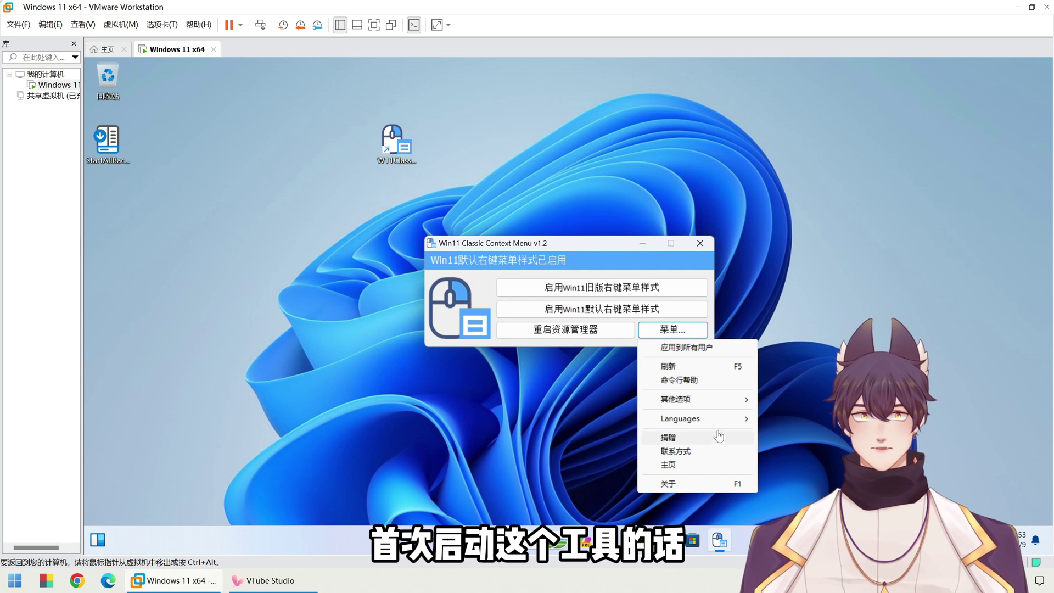
pyautogui.moveTo(724, 420)
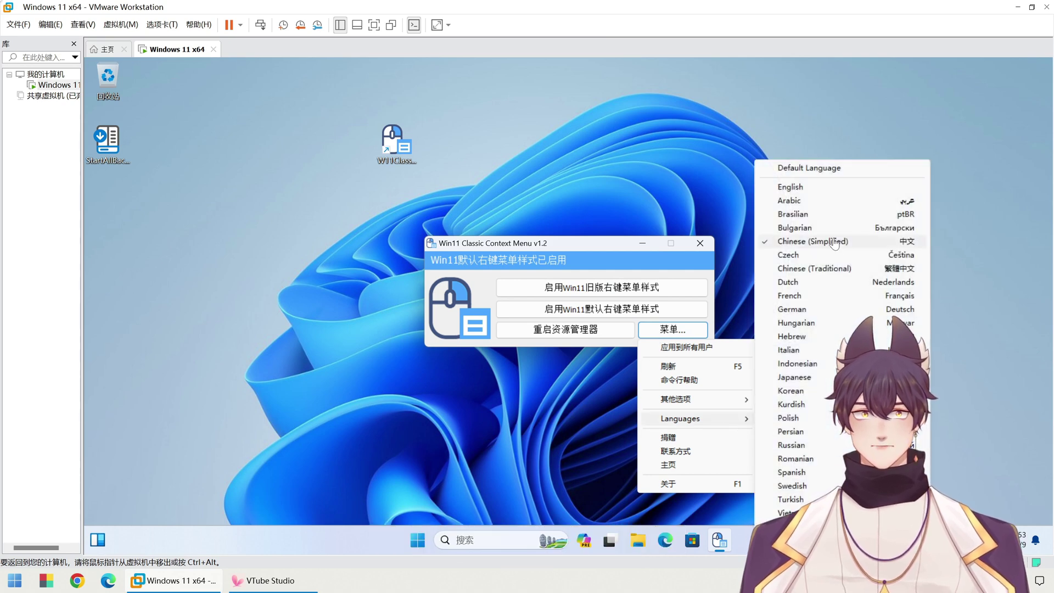
pyautogui.click(790, 187)
pyautogui.click(687, 333)
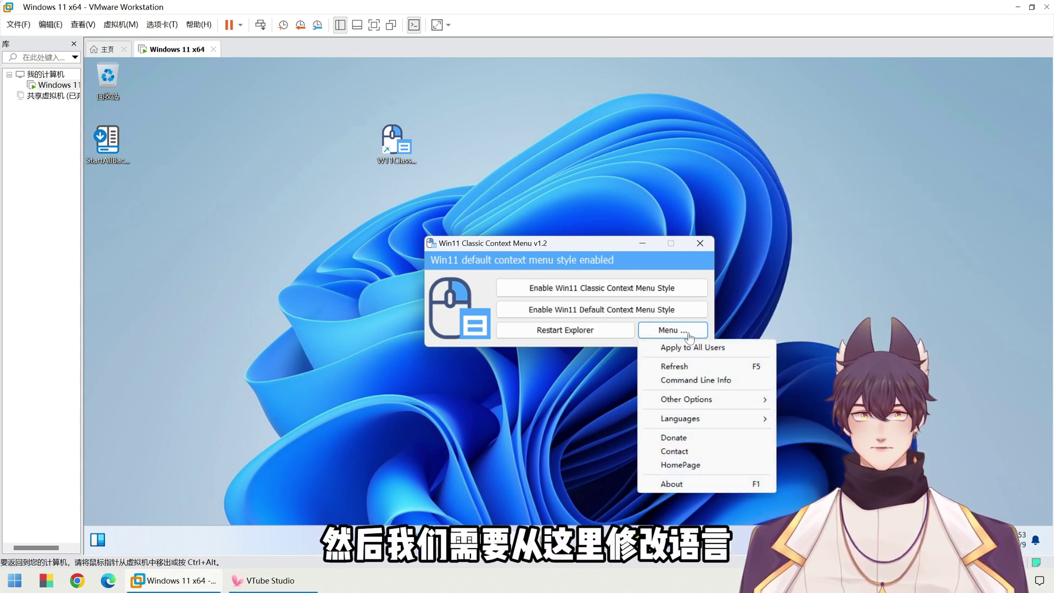
pyautogui.moveTo(687, 424)
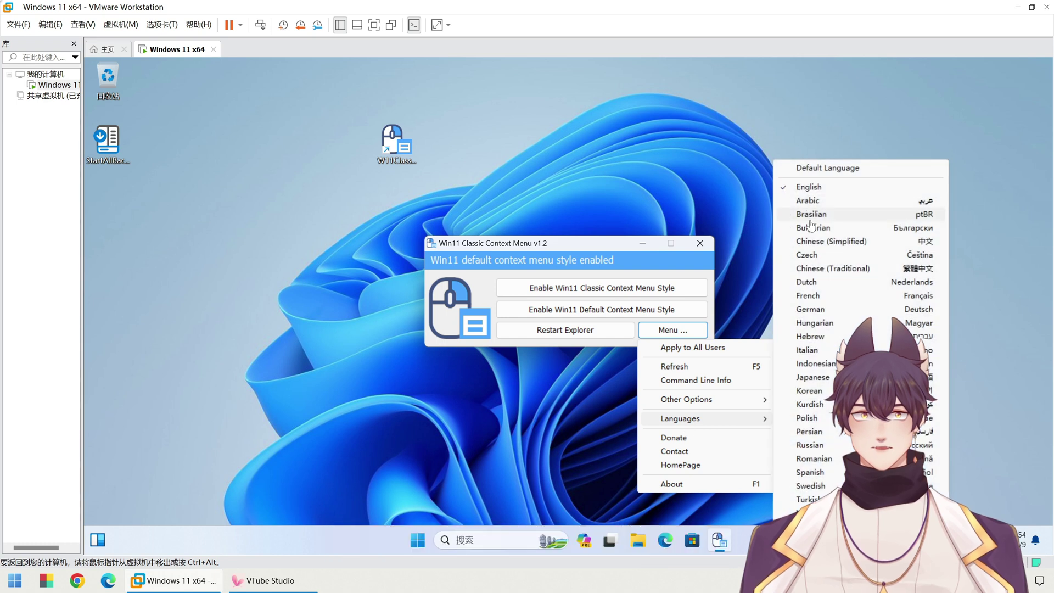
pyautogui.click(842, 243)
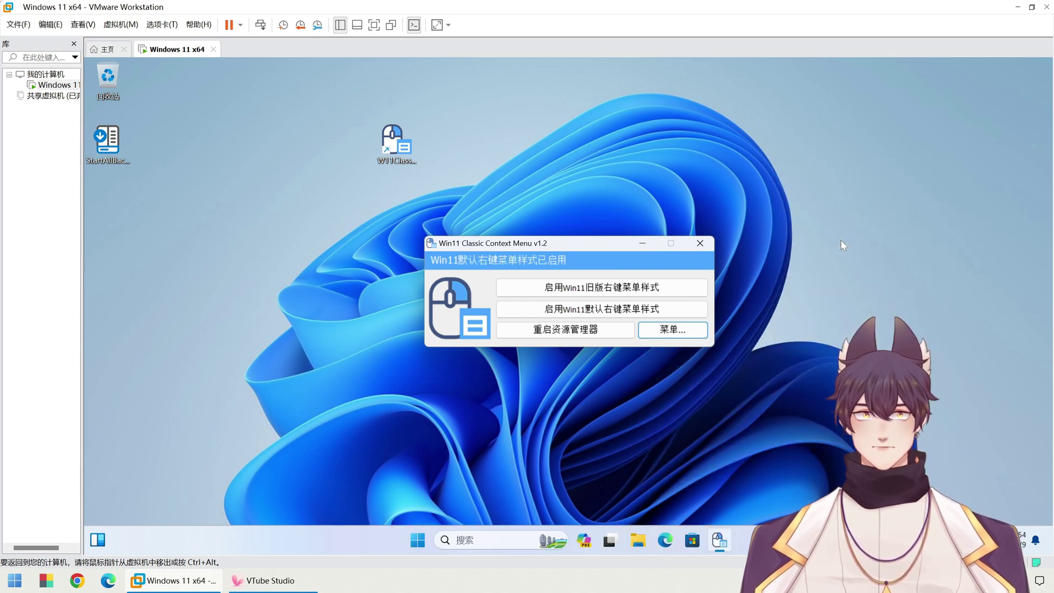
# Enable the Win11 classic context menu style with an Explorer restart, and check the context menus of the desktop and the shortcut
pyautogui.click(598, 294)
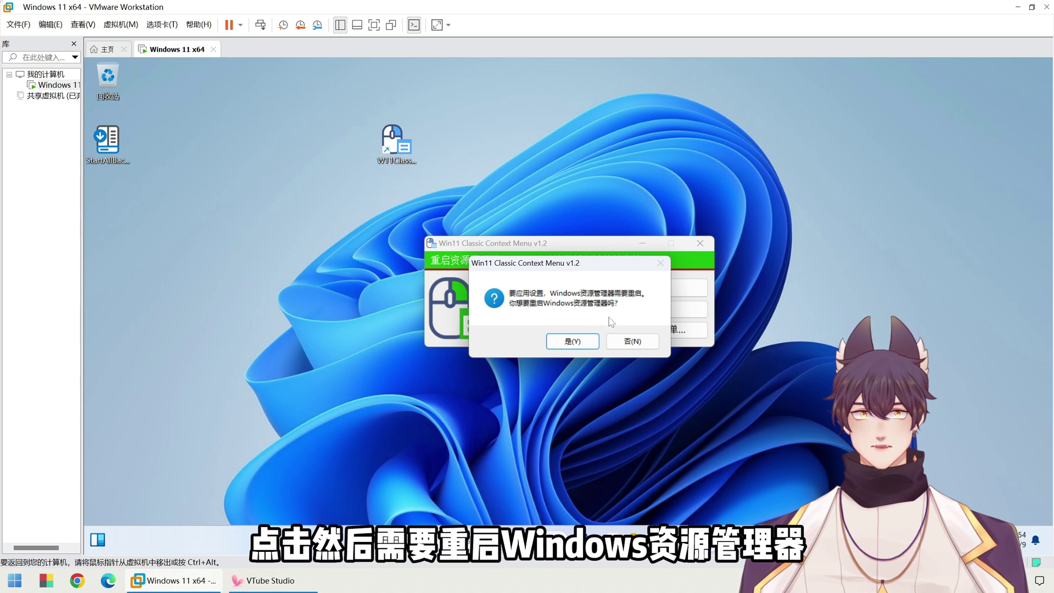
pyautogui.click(573, 341)
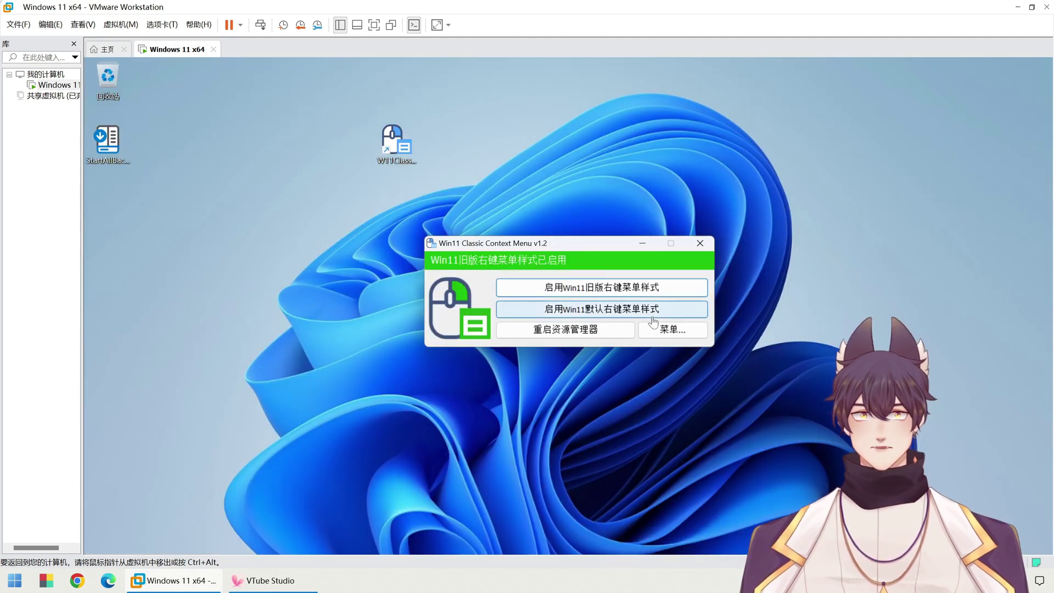
pyautogui.rightClick(466, 163)
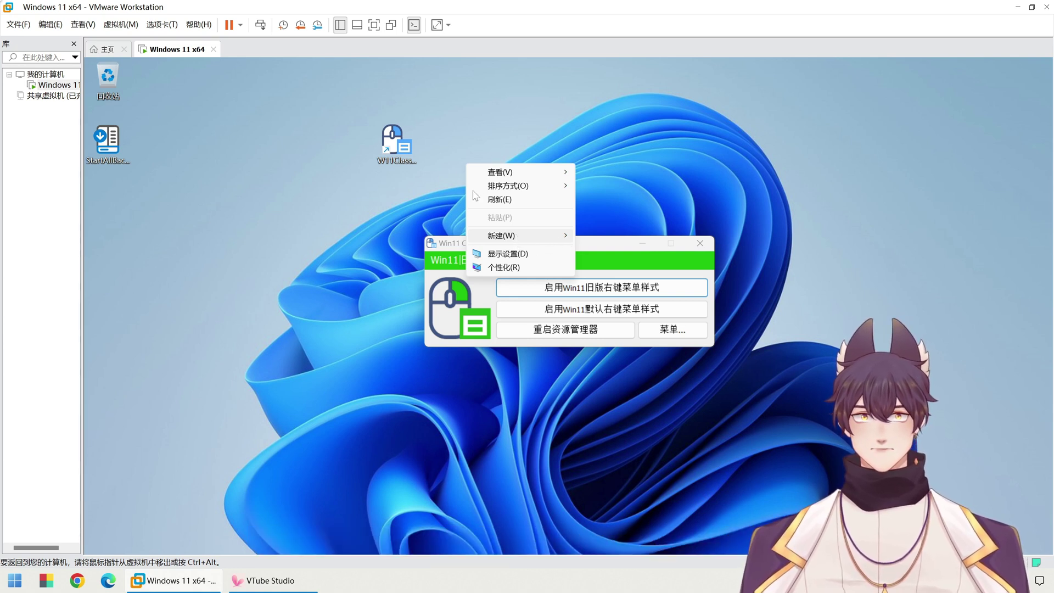
pyautogui.doubleClick(398, 155)
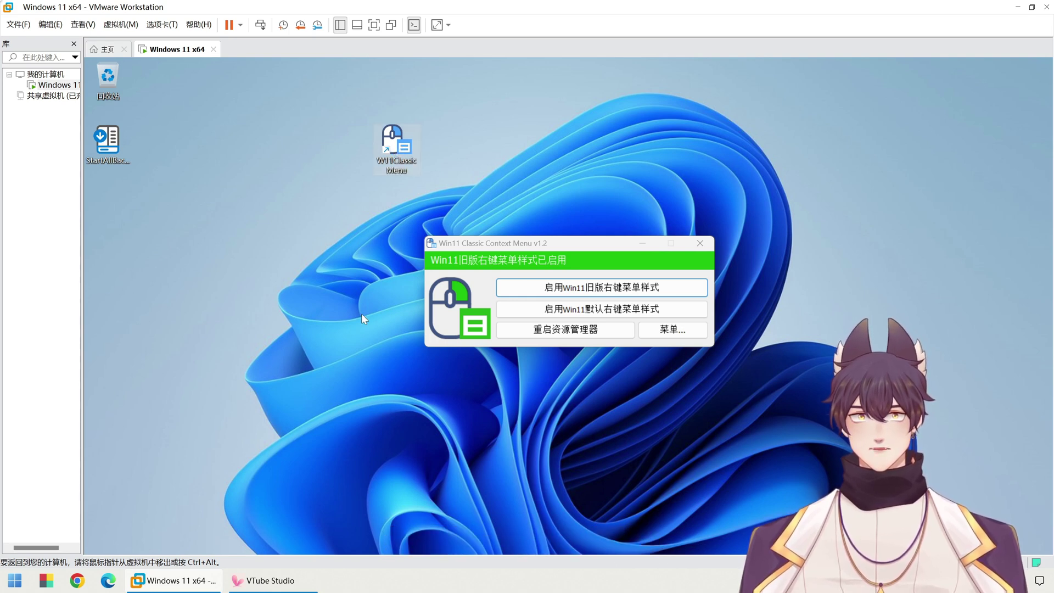
pyautogui.hotkey('shift', 'F10')
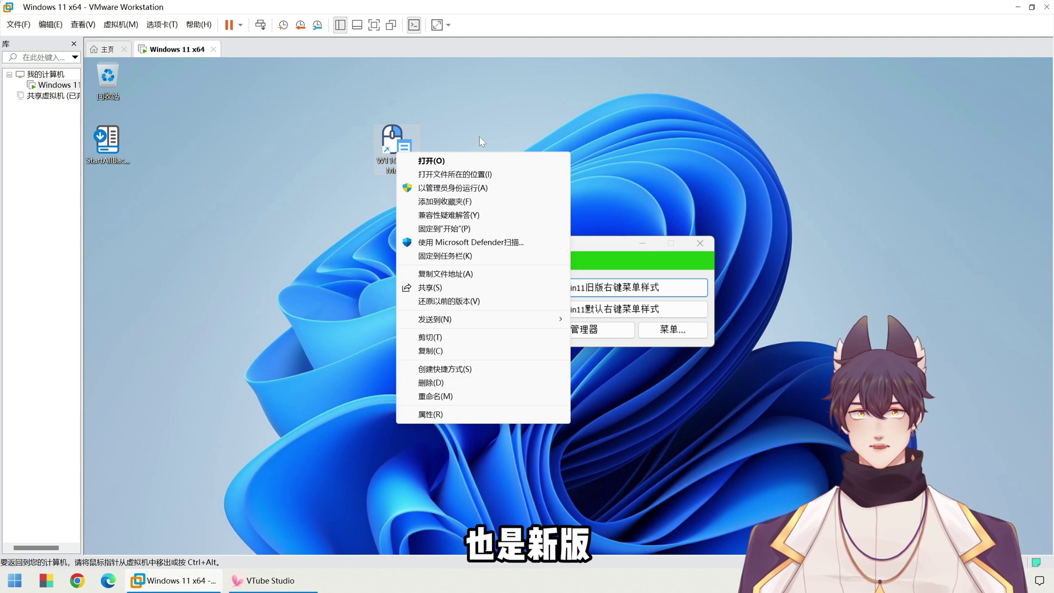
pyautogui.click(601, 249)
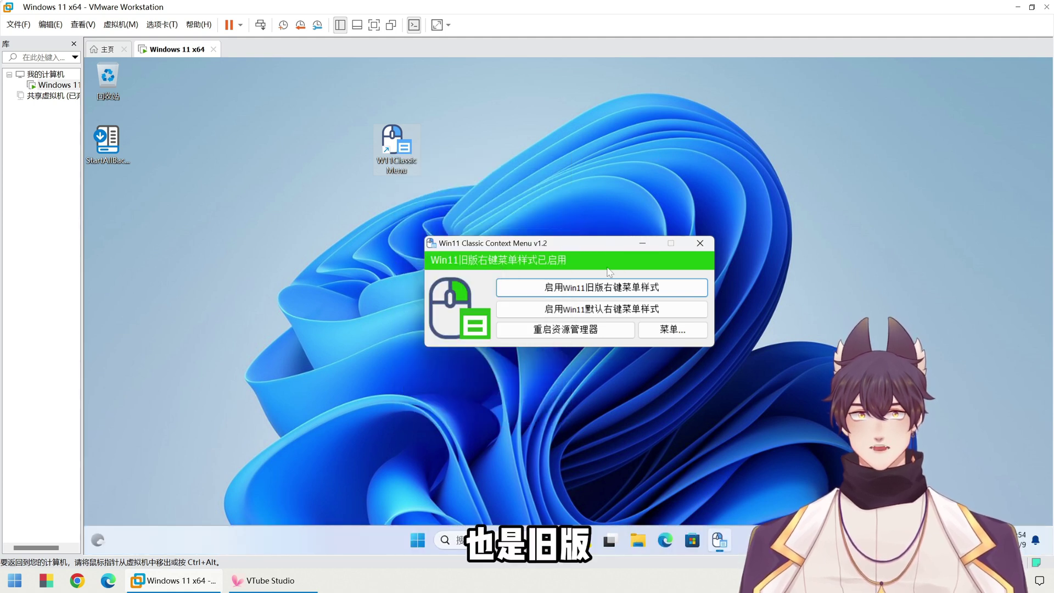
# Enable the Win11 default context menu style and check the context menus of the desktop and the shortcut
pyautogui.click(557, 317)
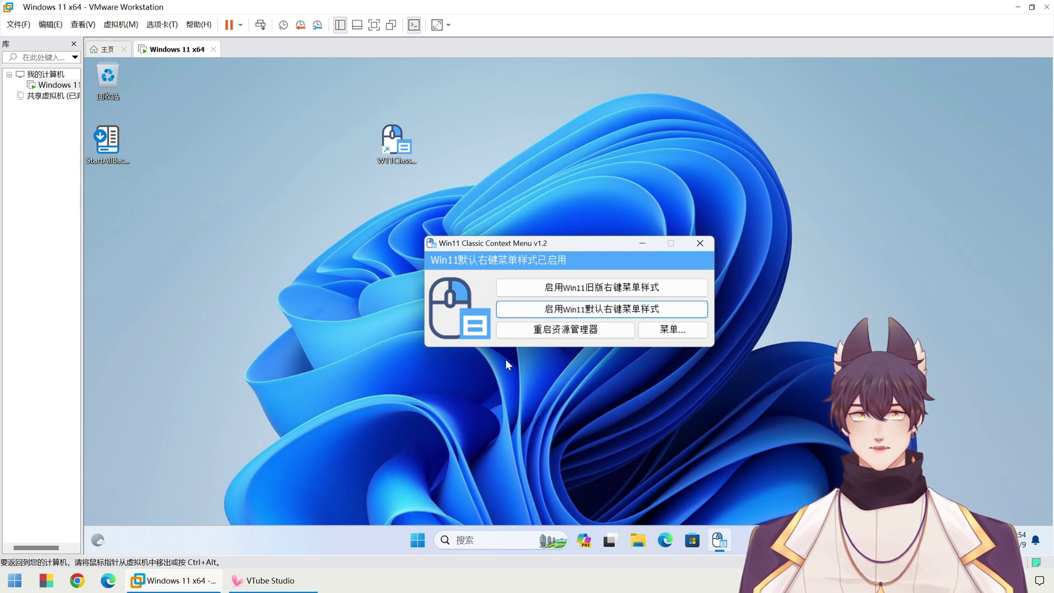
pyautogui.click(552, 332)
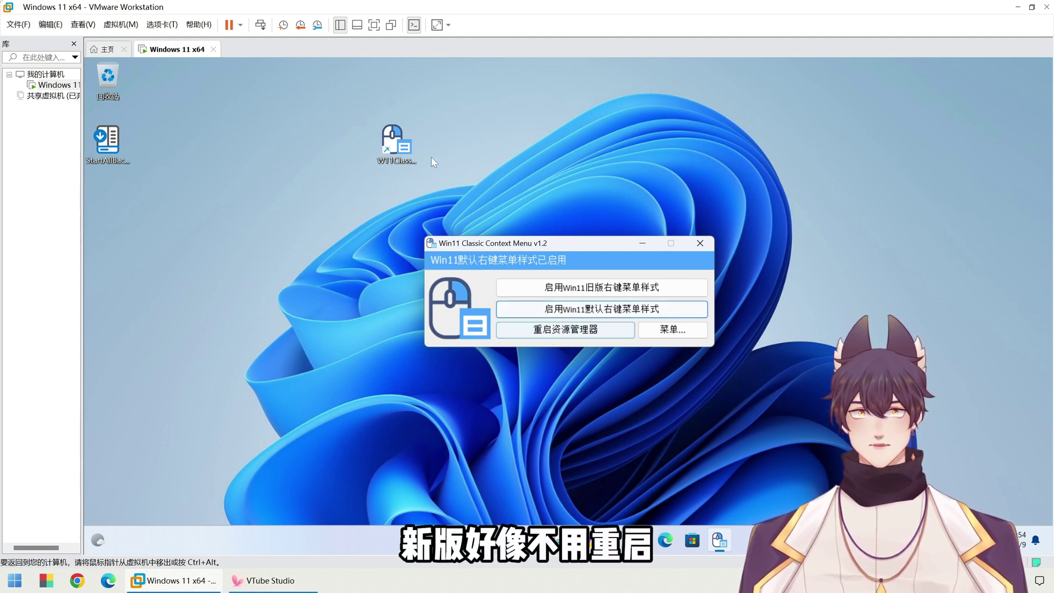
pyautogui.rightClick(528, 140)
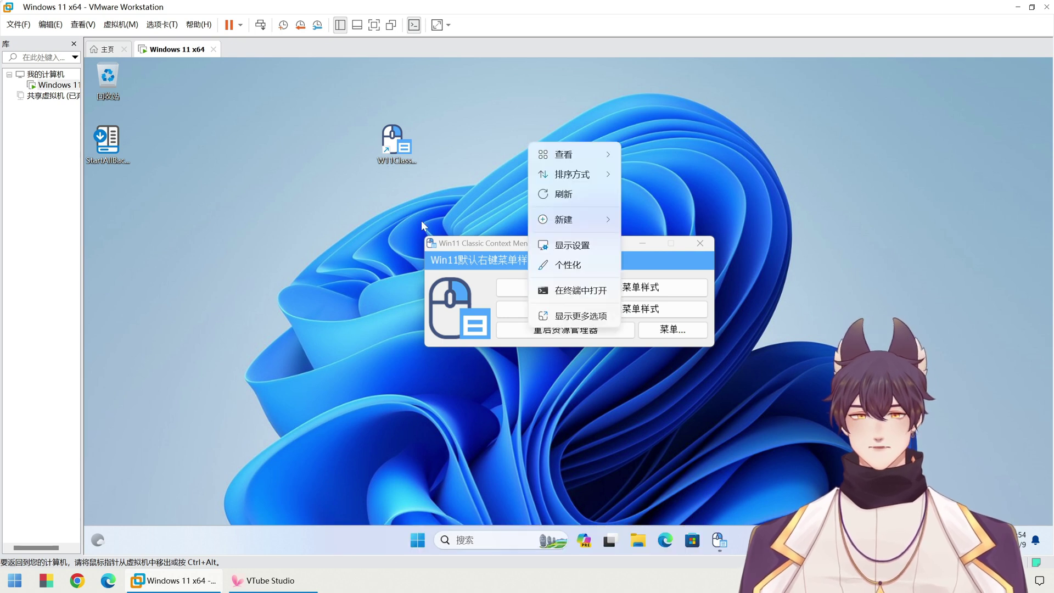
pyautogui.click(403, 142)
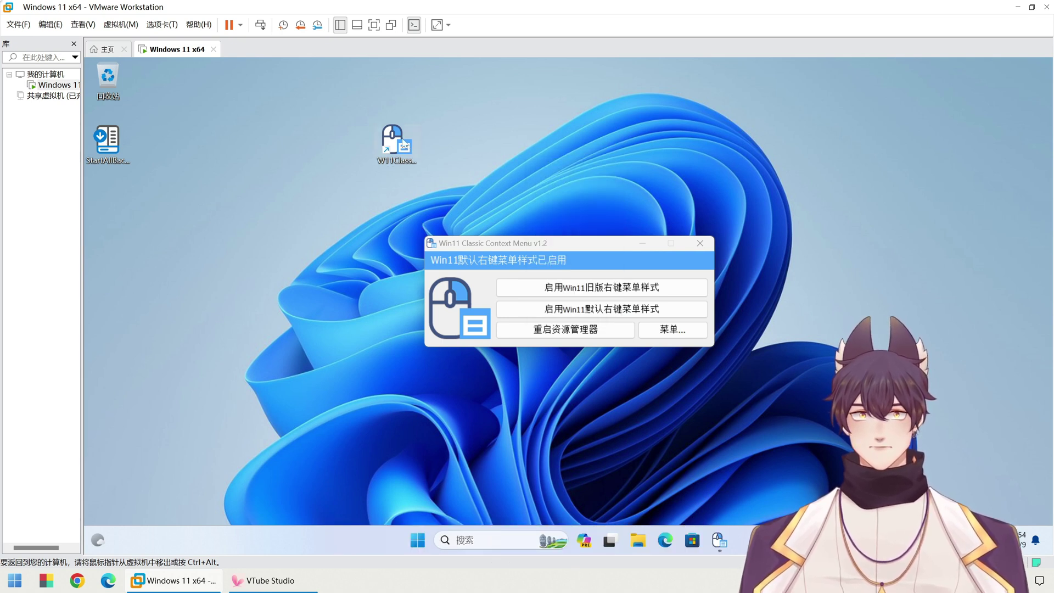
pyautogui.rightClick(403, 143)
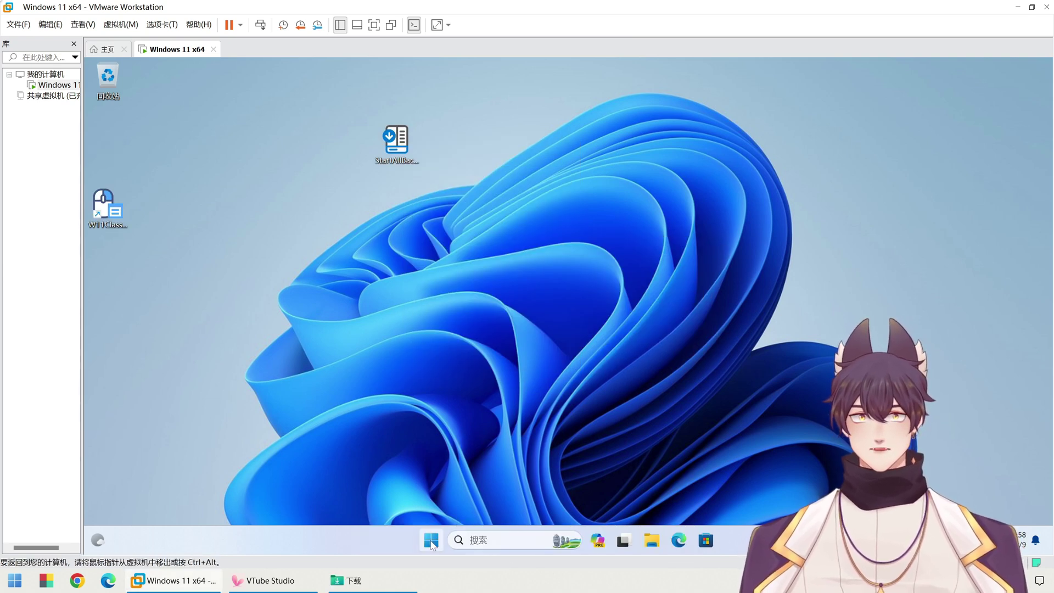
# View the current Start menu, and install StartAllBack for the current user
pyautogui.press('super')
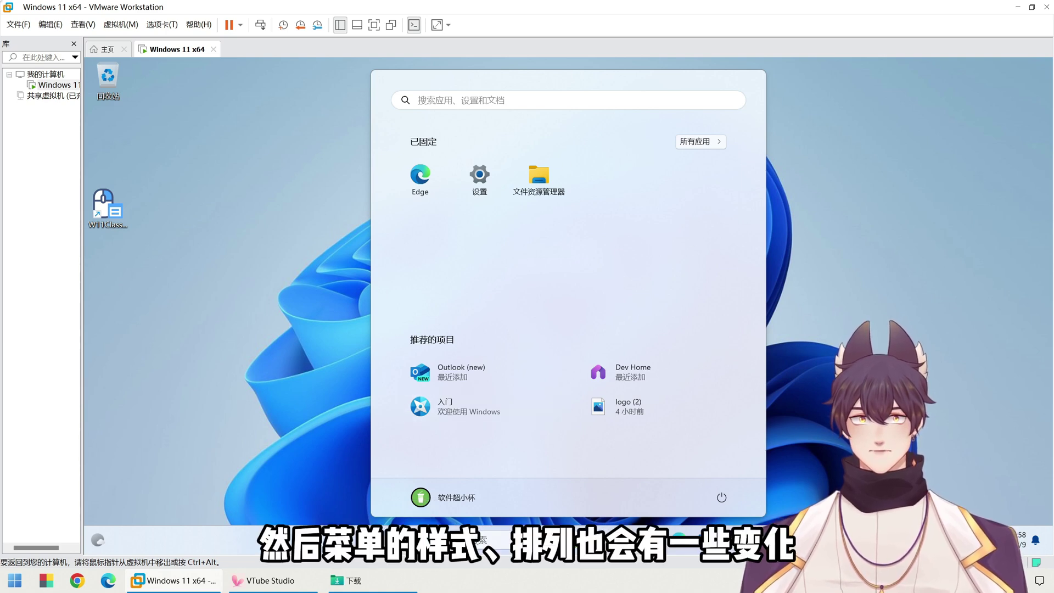
pyautogui.press('super')
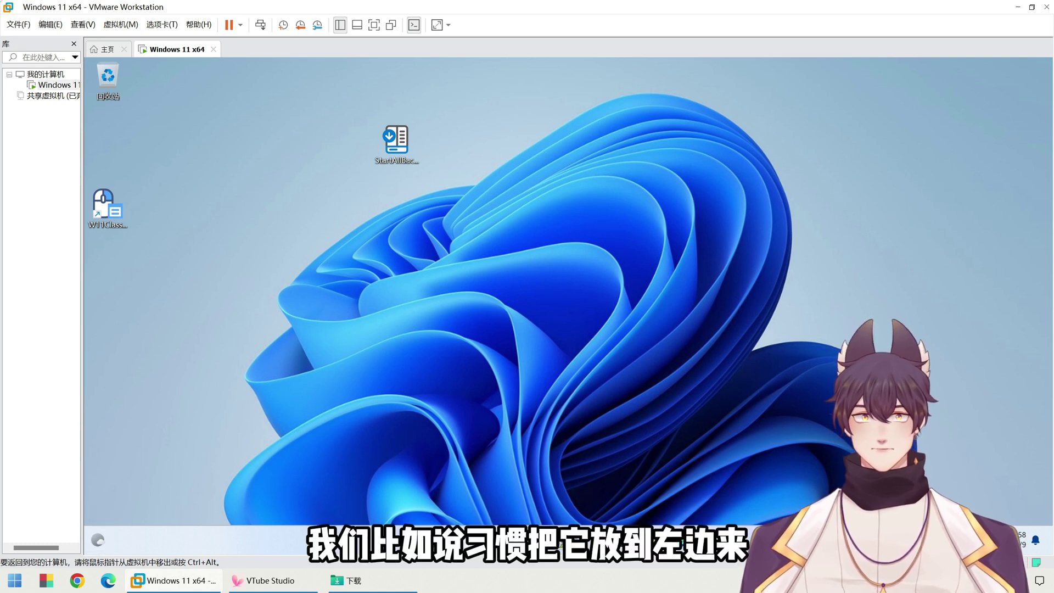
pyautogui.doubleClick(393, 147)
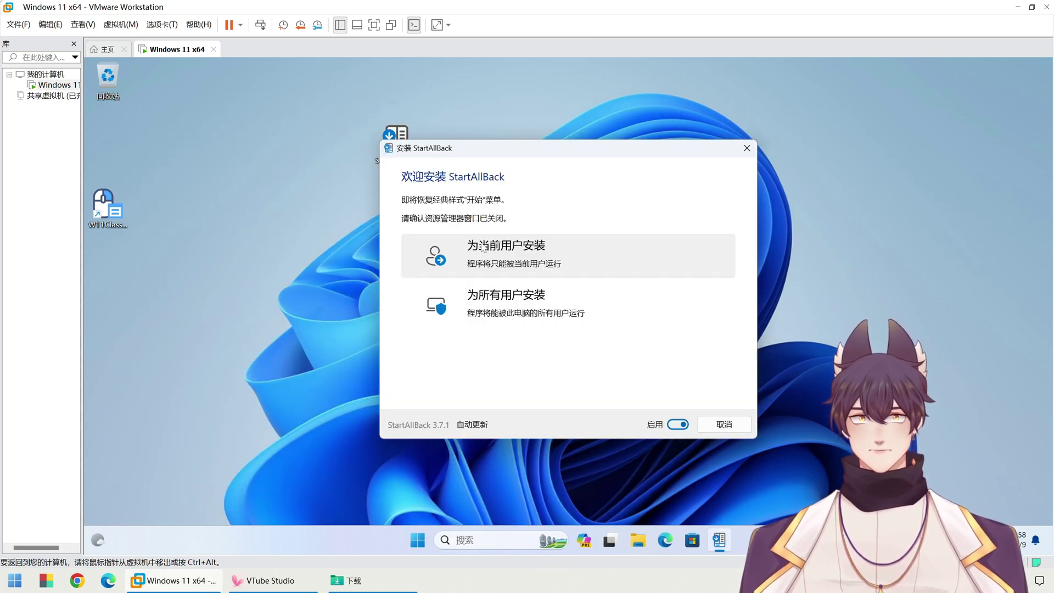
pyautogui.click(484, 248)
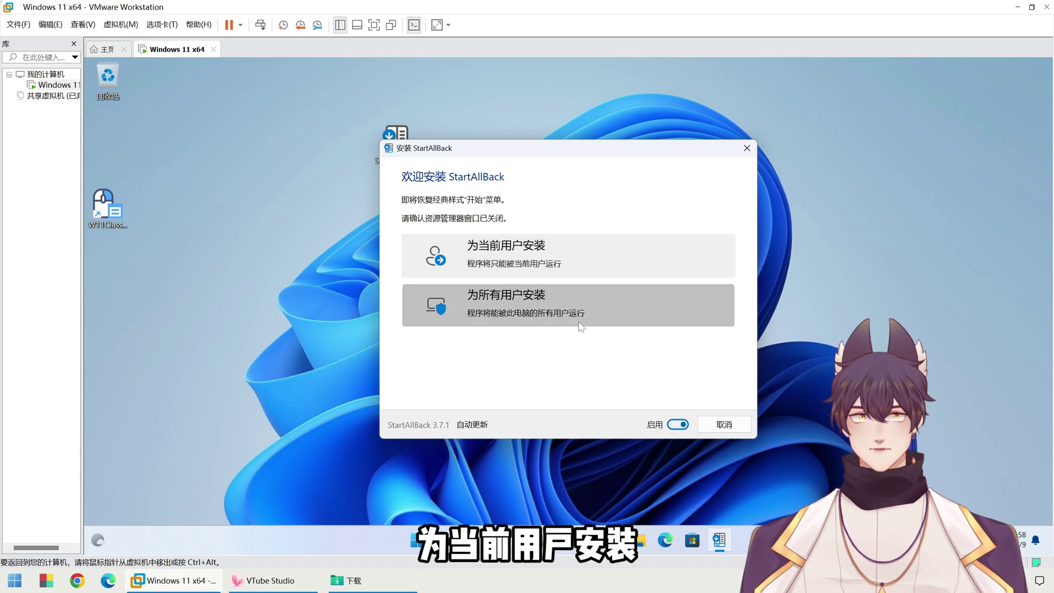
pyautogui.click(645, 257)
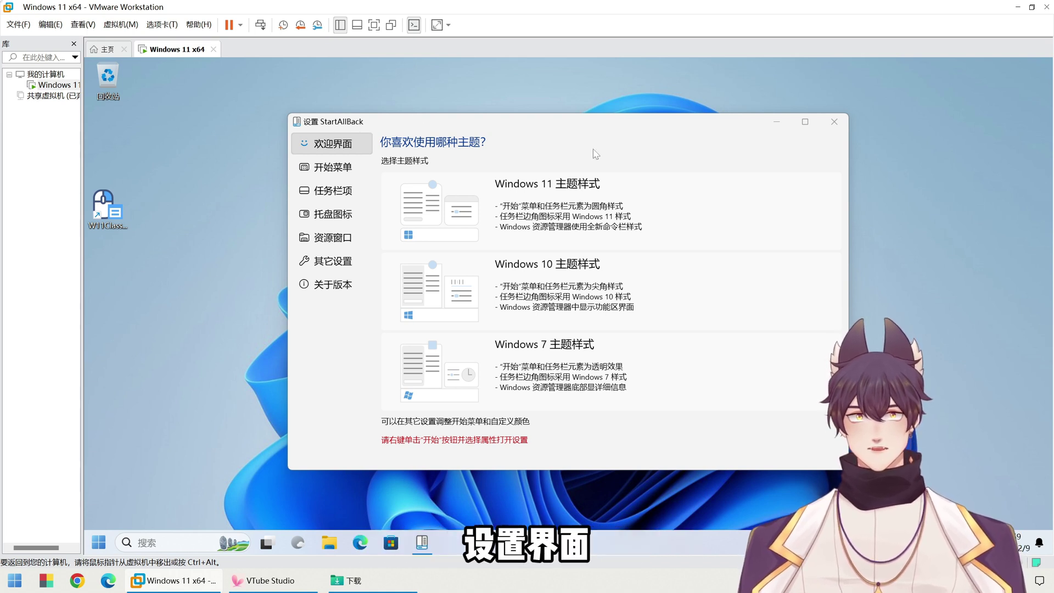
# Try the Windows 11, Windows 10 and Windows 7 theme styles in StartAllBack, opening the Start menu under each
pyautogui.click(595, 208)
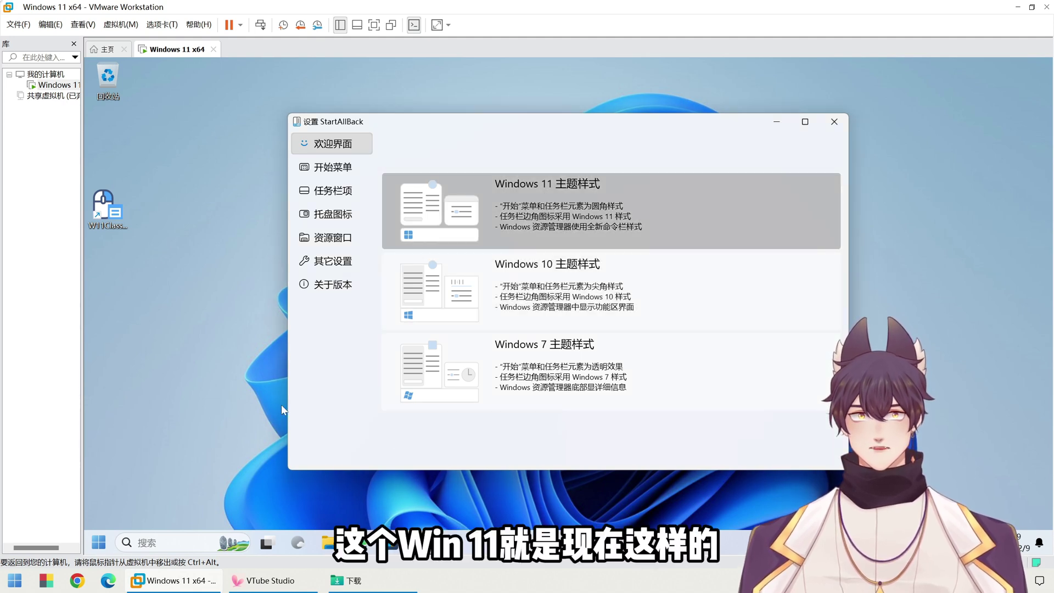
pyautogui.click(103, 549)
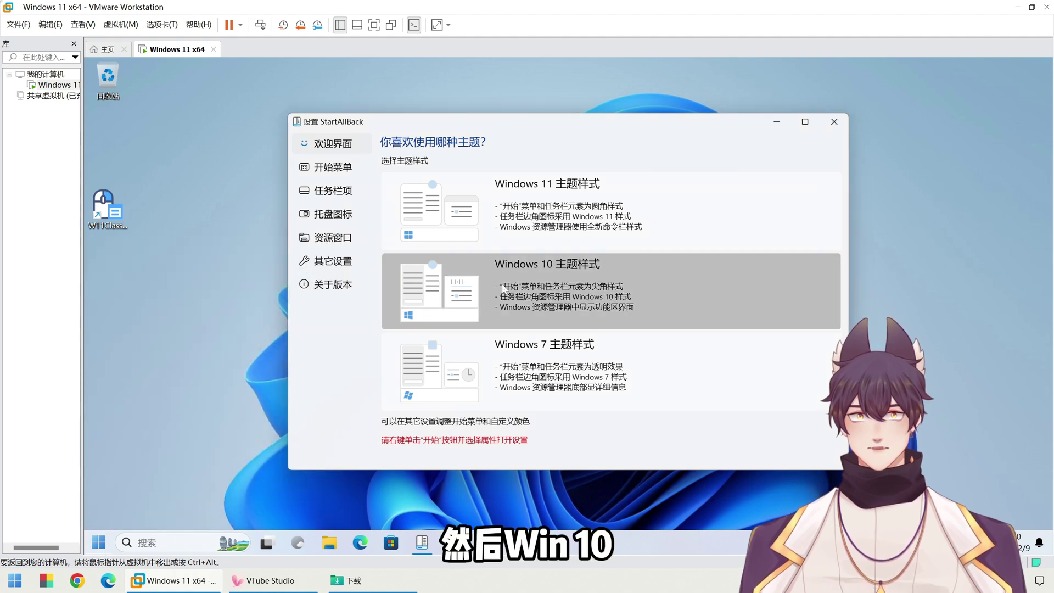
pyautogui.click(103, 550)
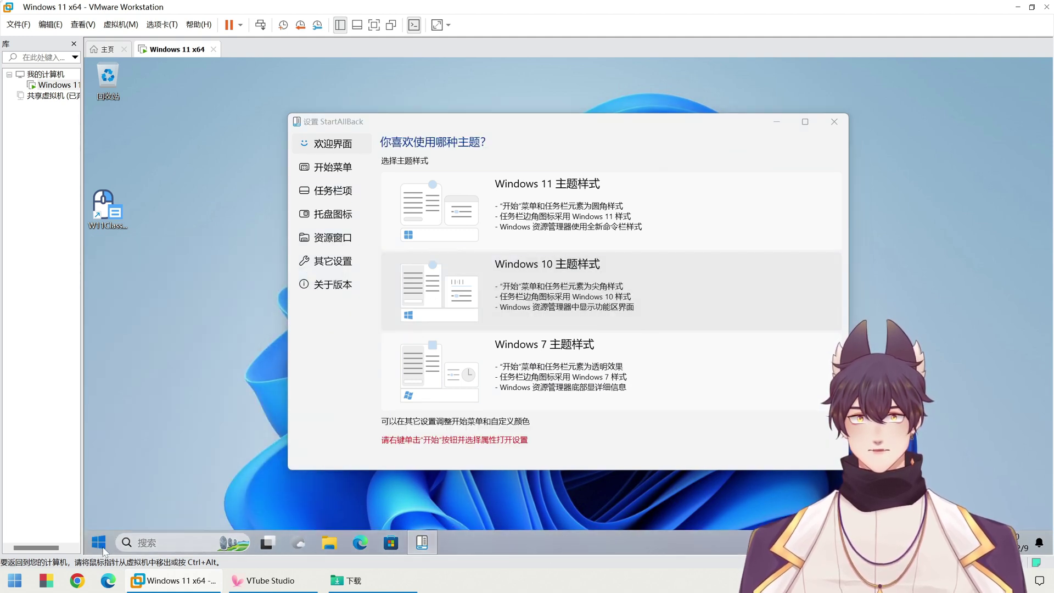
pyautogui.click(99, 543)
pyautogui.click(103, 547)
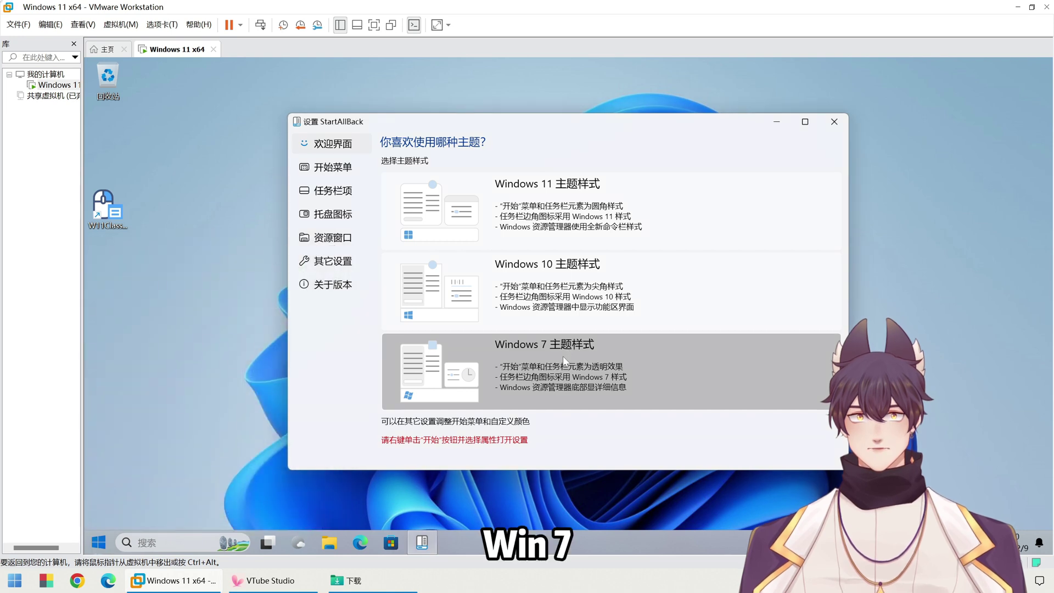
pyautogui.click(101, 544)
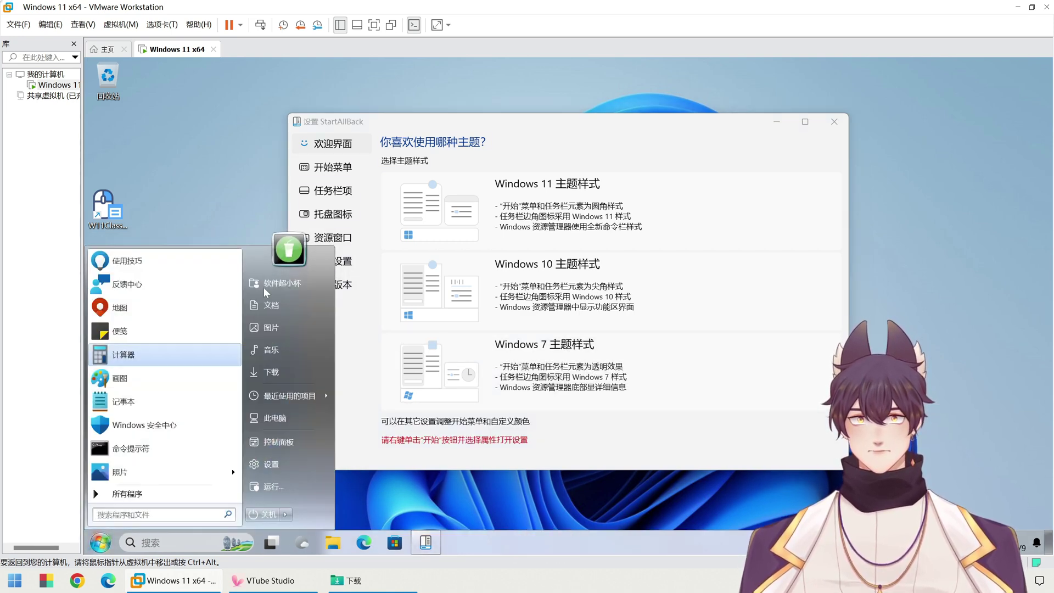
# Apply the Windows 11 theme style and open the Start menu (开始菜单) settings of StartAllBack
pyautogui.click(546, 226)
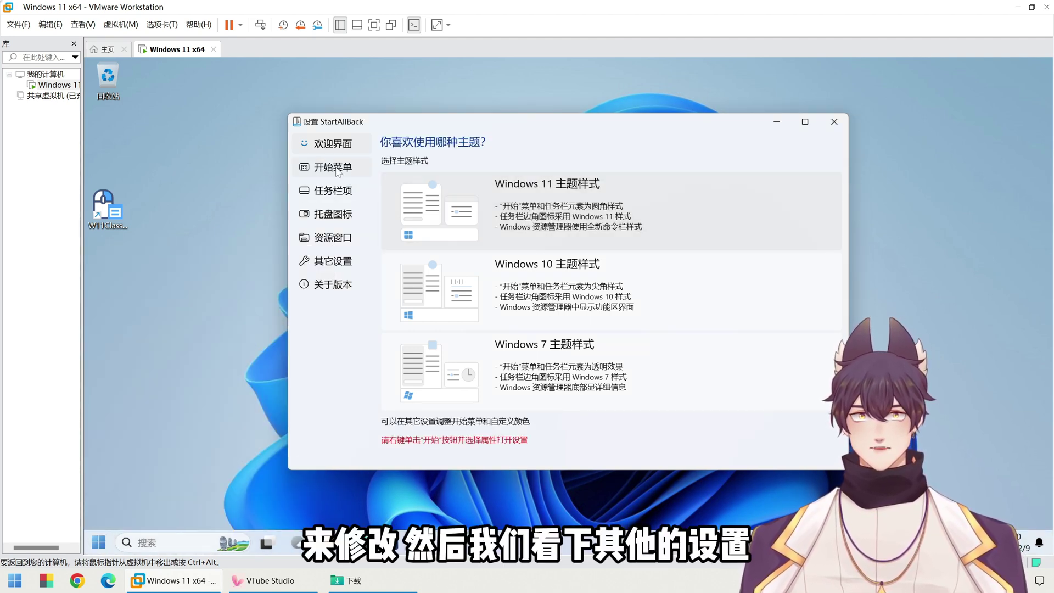
pyautogui.click(336, 169)
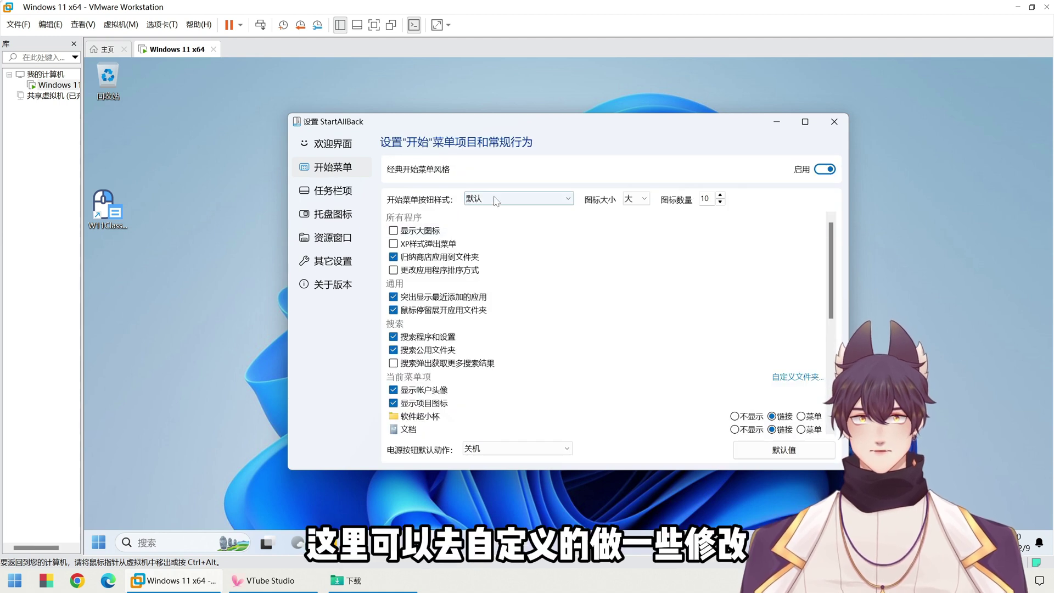
# Set the user folder, 文档 and 图片 to 不显示 among the Start menu items, and open the Start menu to check
pyautogui.click(503, 201)
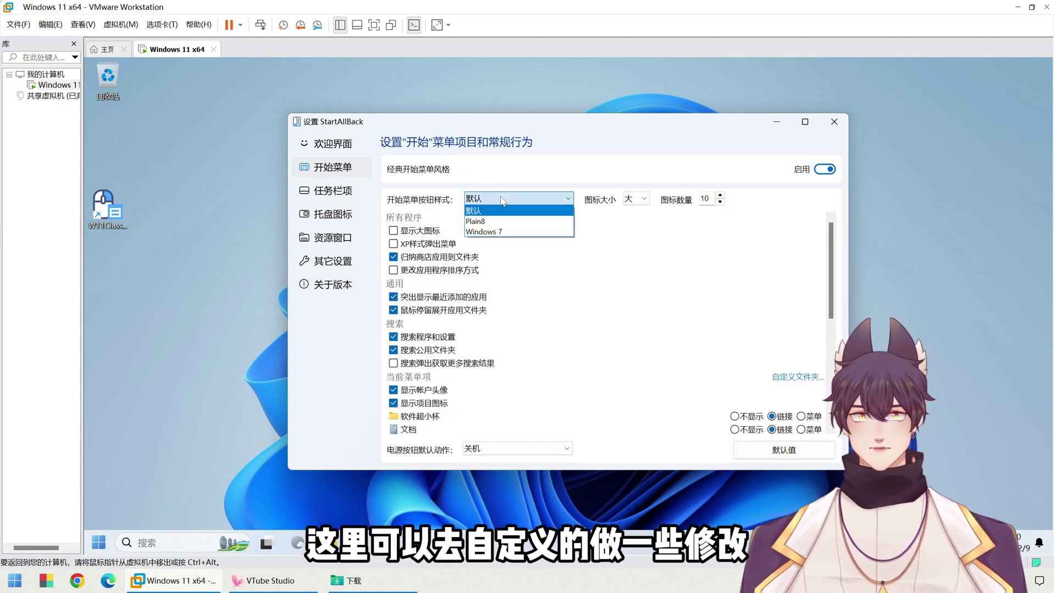
pyautogui.click(415, 236)
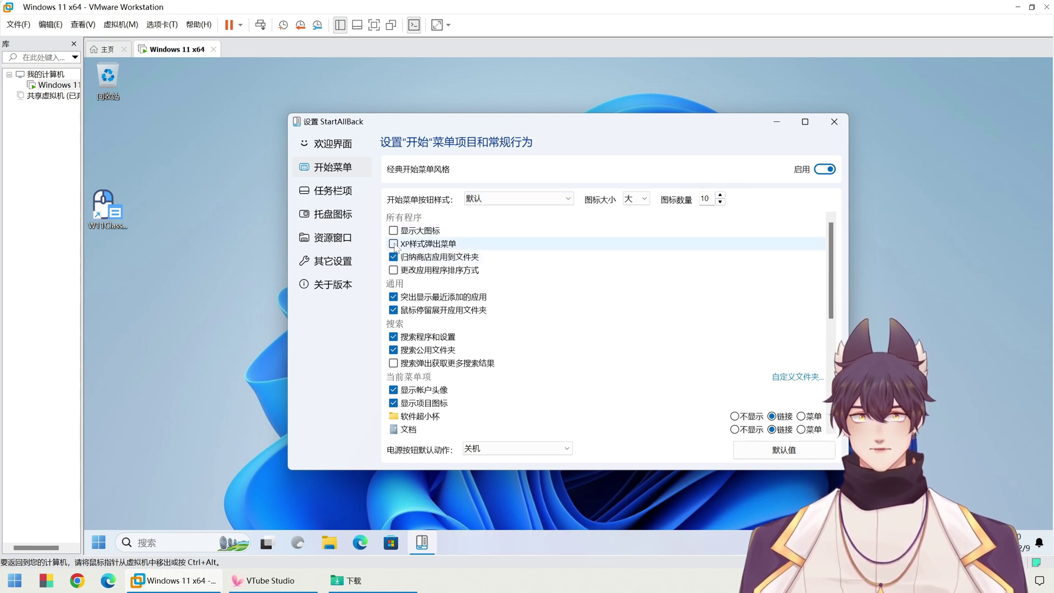
pyautogui.scroll(-3, 500, 367)
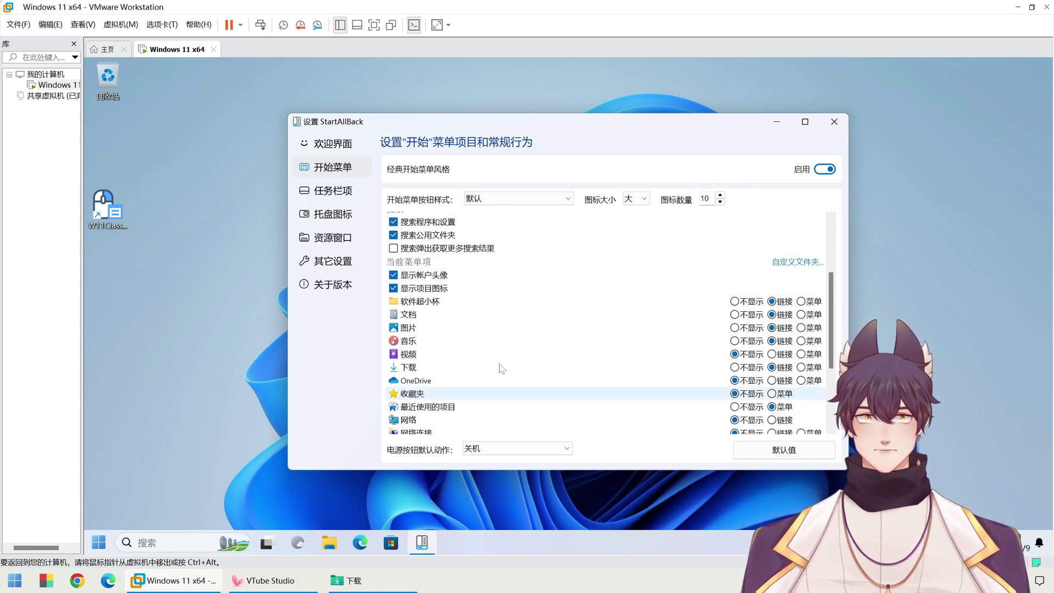
pyautogui.scroll(-1, 527, 351)
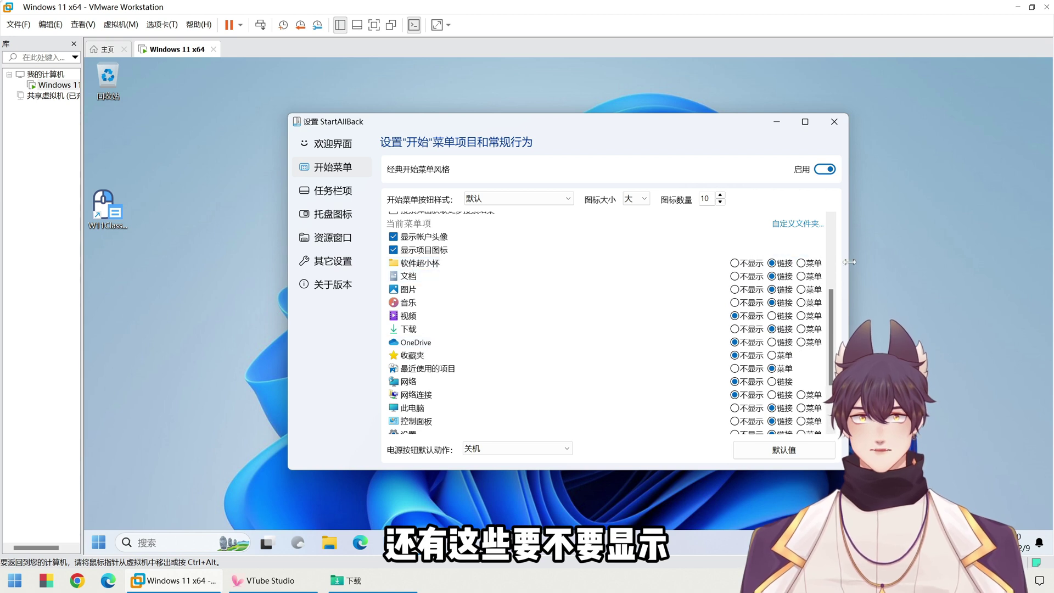
pyautogui.click(736, 267)
pyautogui.click(736, 280)
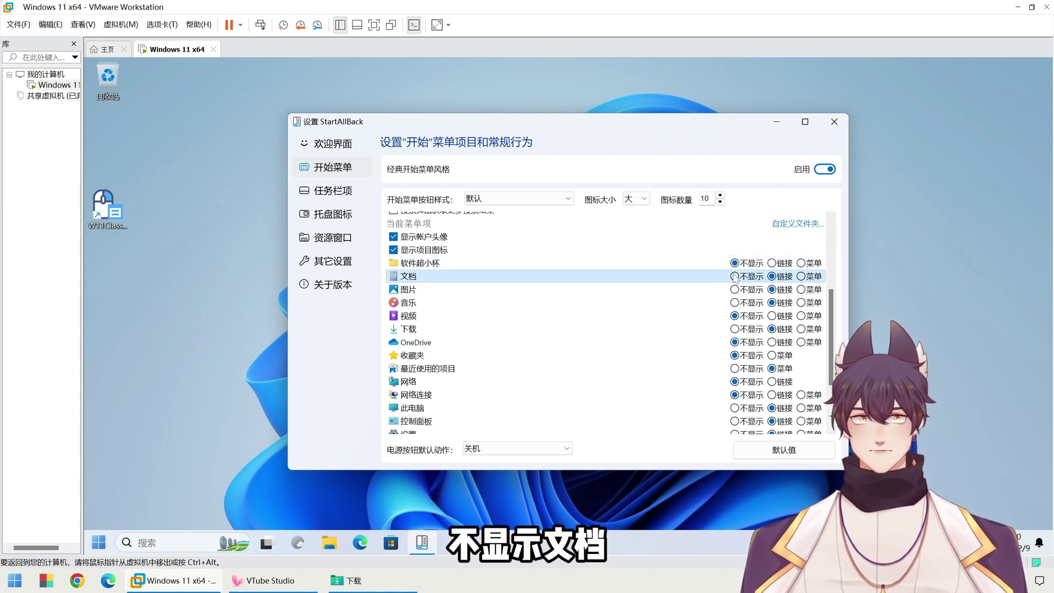
pyautogui.click(736, 293)
pyautogui.click(99, 543)
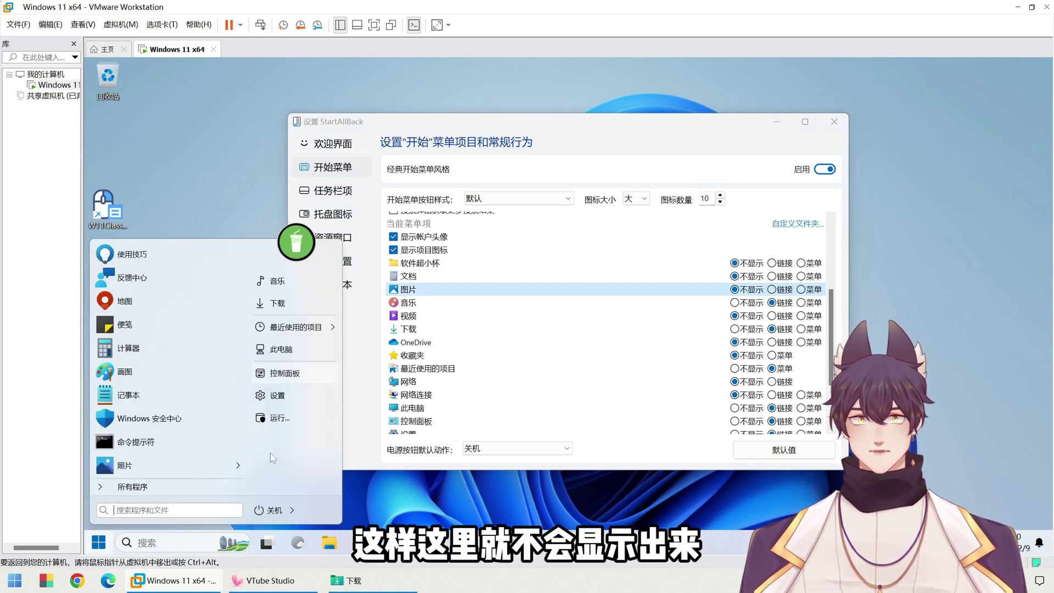
# Set 图片, 文档 and the user folder to 菜单 among the Start menu items, and check them in the Start menu
pyautogui.click(802, 289)
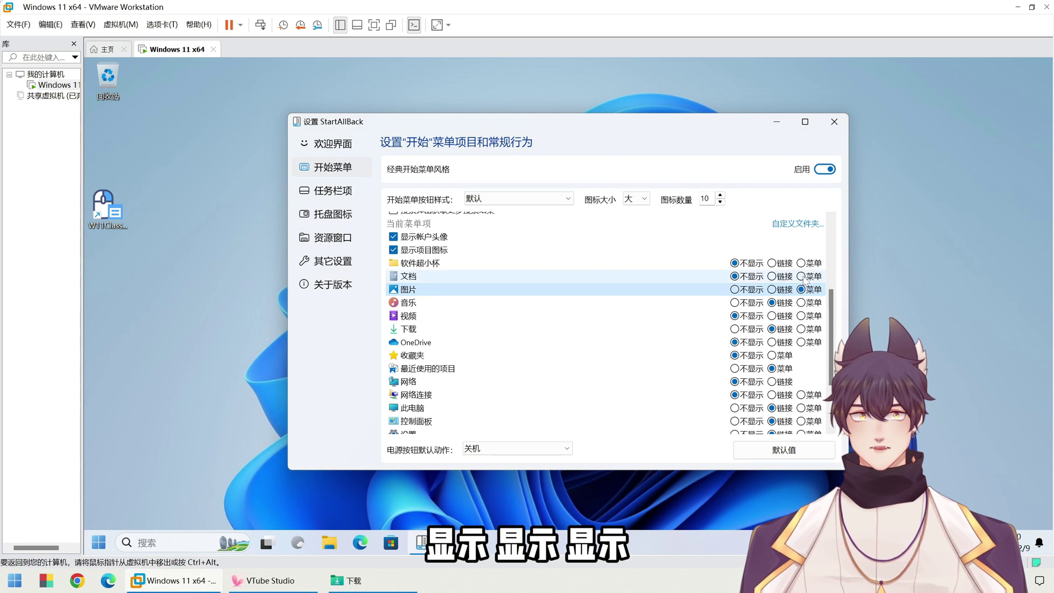
pyautogui.click(802, 277)
pyautogui.click(802, 263)
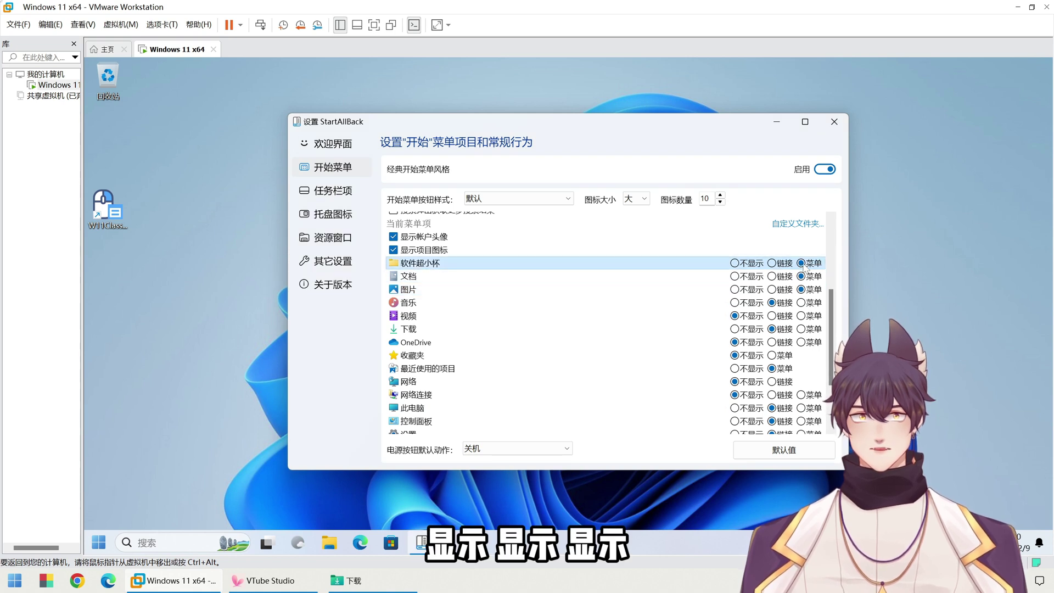
pyautogui.click(98, 543)
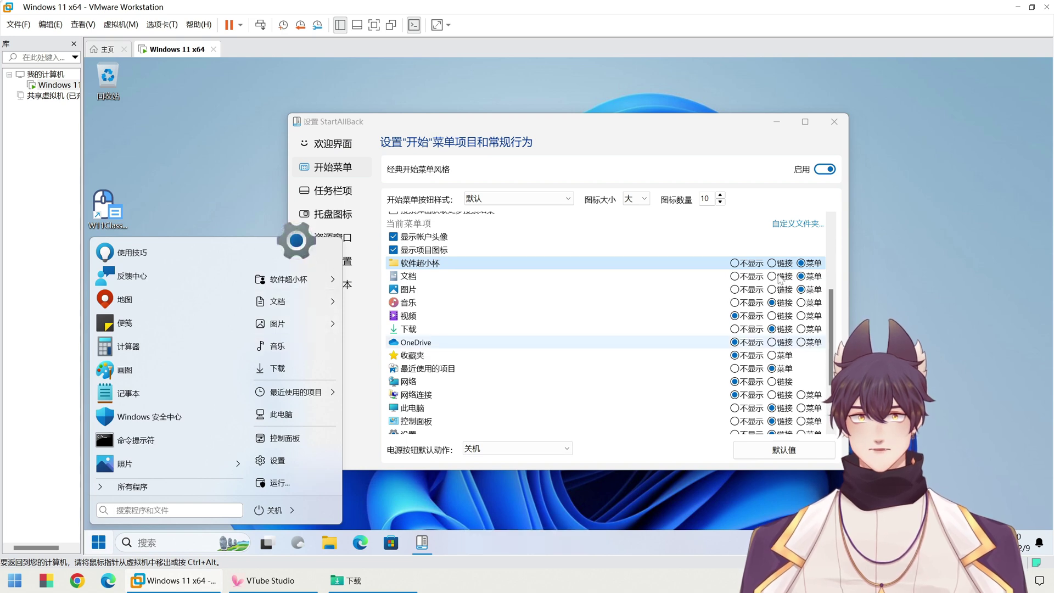
pyautogui.click(637, 441)
pyautogui.scroll(-5, 394, 305)
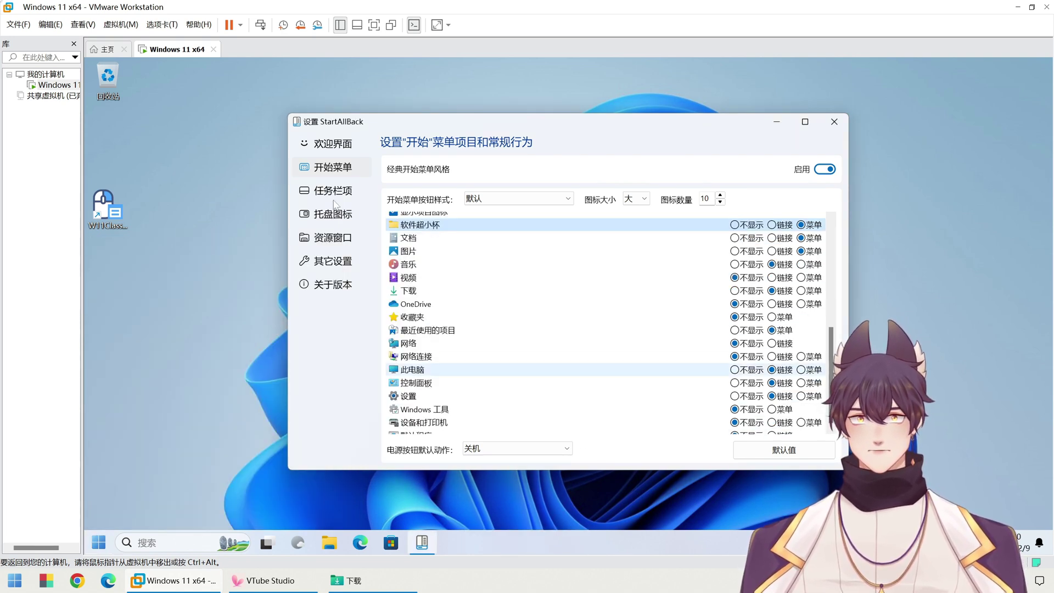
# Try the green clover and Windows 10 Start button logos in the taskbar (任务栏项) settings, and restore the Windows 11 logo
pyautogui.click(334, 192)
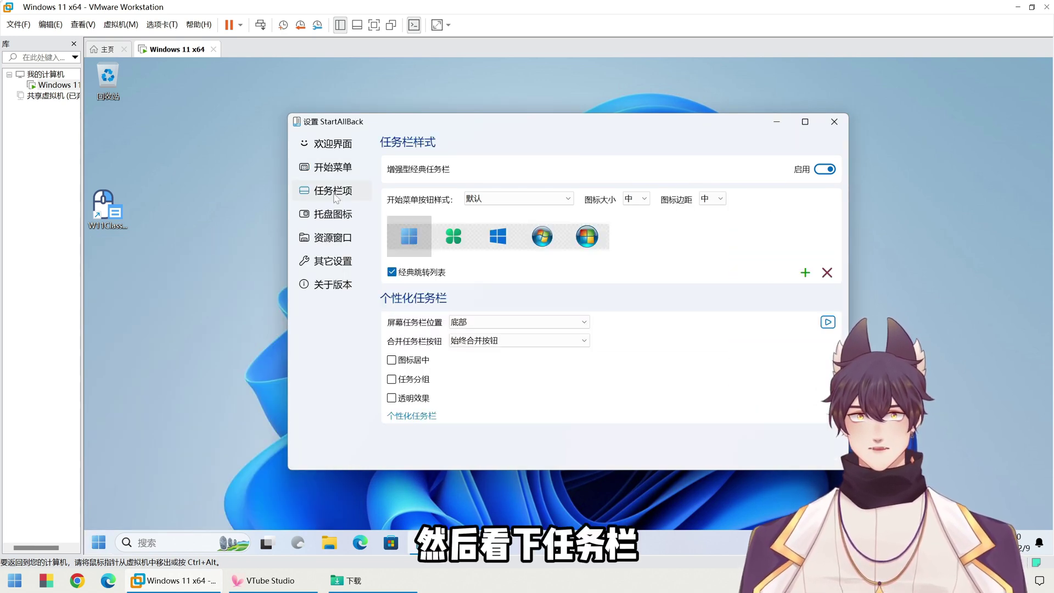
pyautogui.click(454, 241)
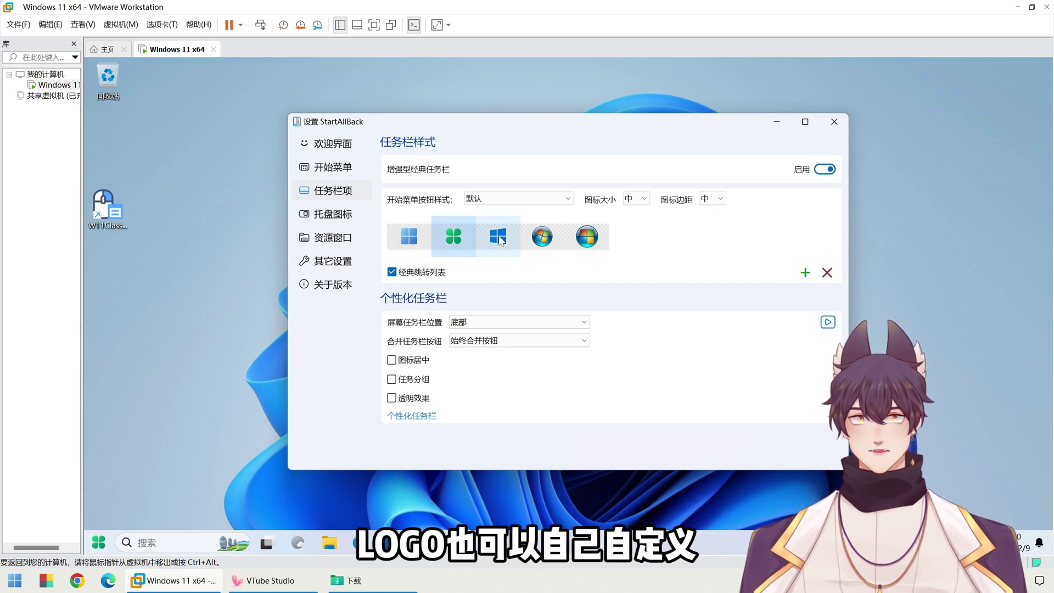
pyautogui.click(500, 239)
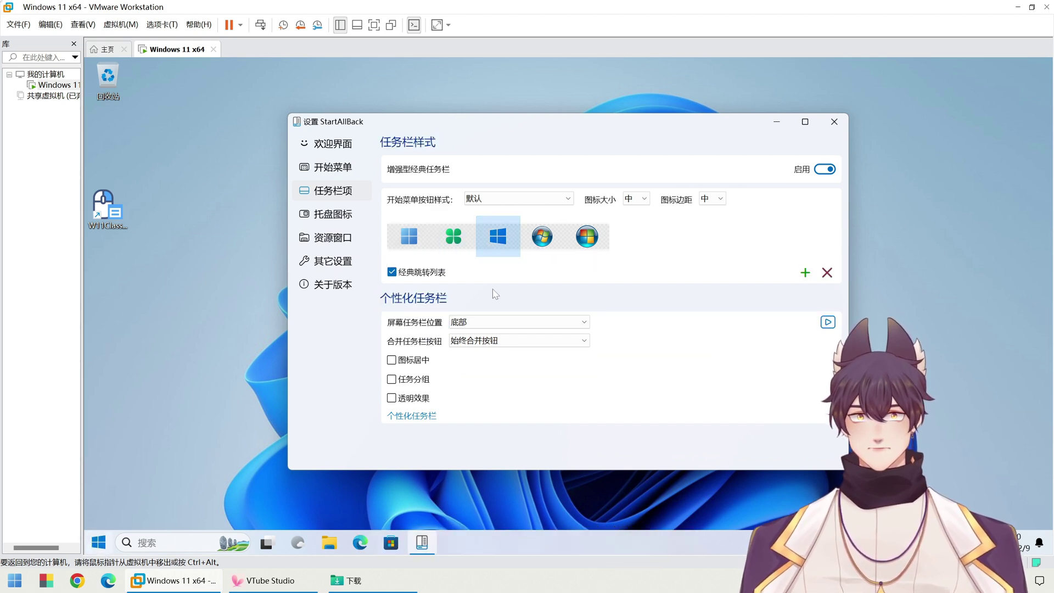
pyautogui.click(409, 236)
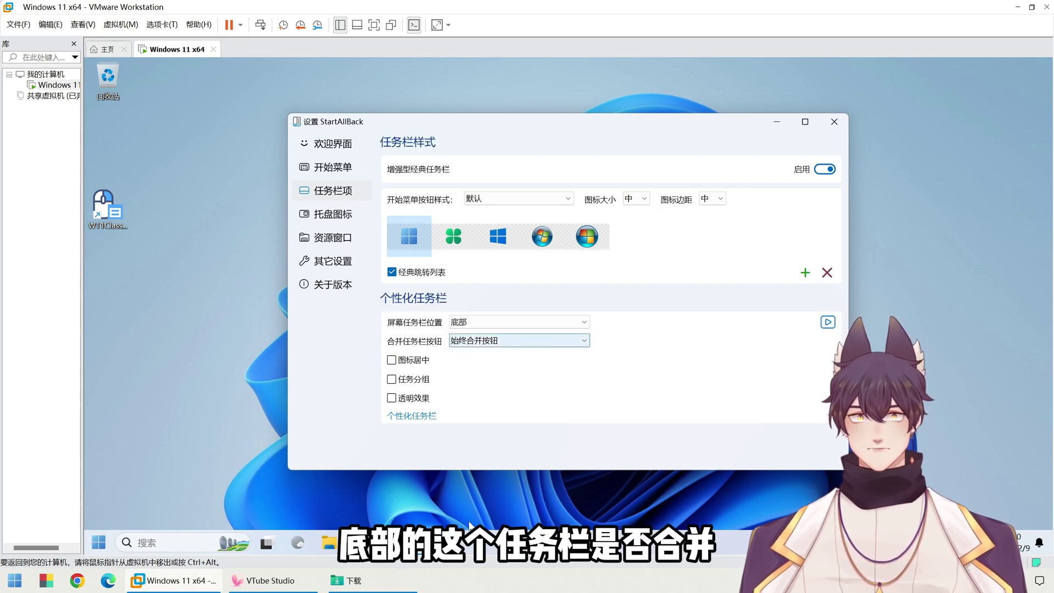
# Try 从不 for combining taskbar buttons, restore 始终合并按钮, and switch icon centering (图标居中) on and off again
pyautogui.moveTo(422, 544)
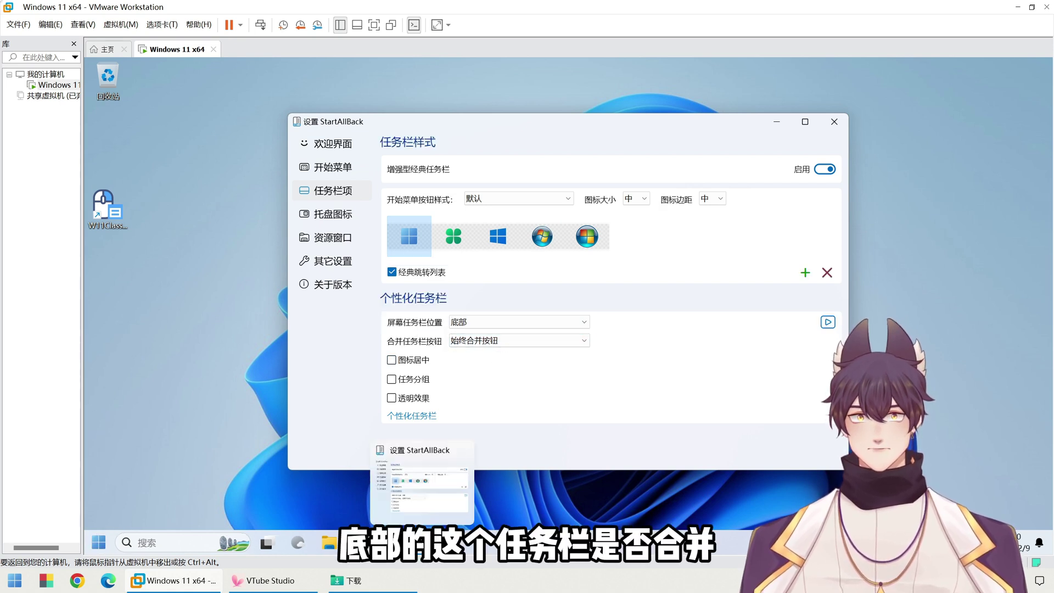
pyautogui.click(501, 343)
pyautogui.click(498, 376)
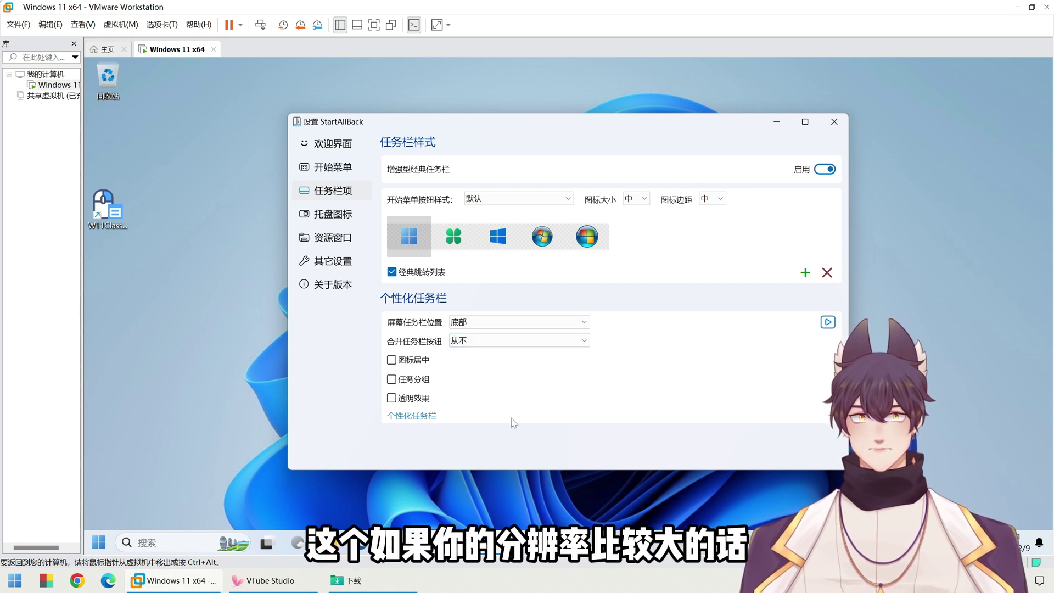
pyautogui.click(492, 344)
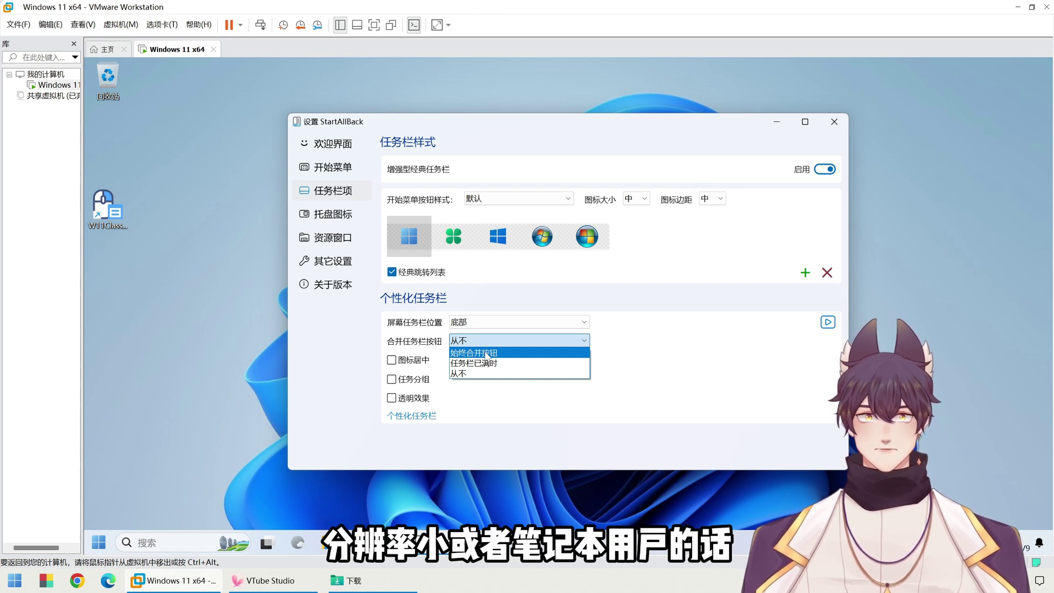
pyautogui.click(493, 353)
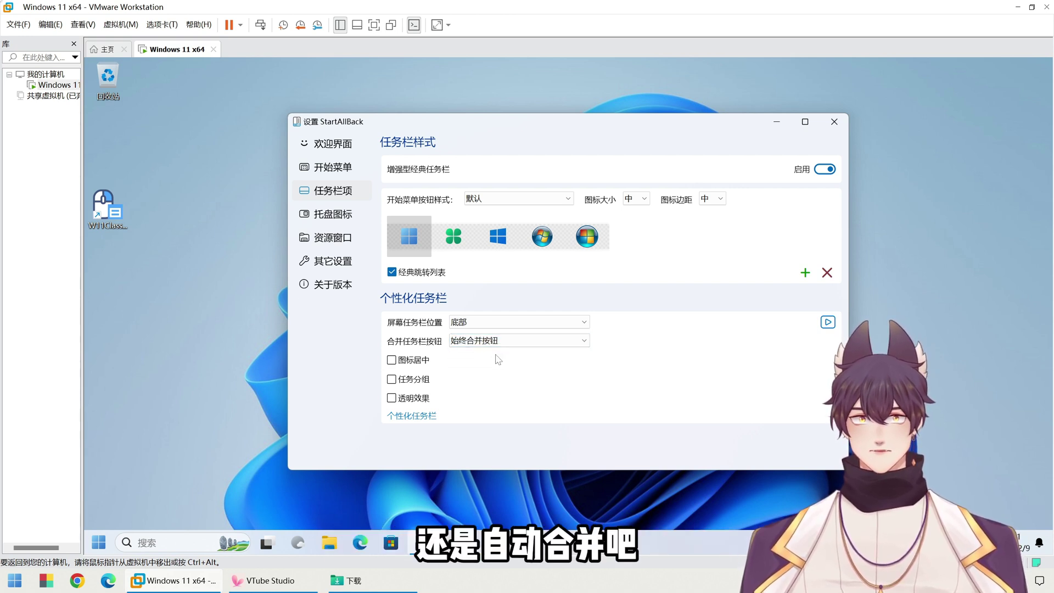
pyautogui.click(394, 363)
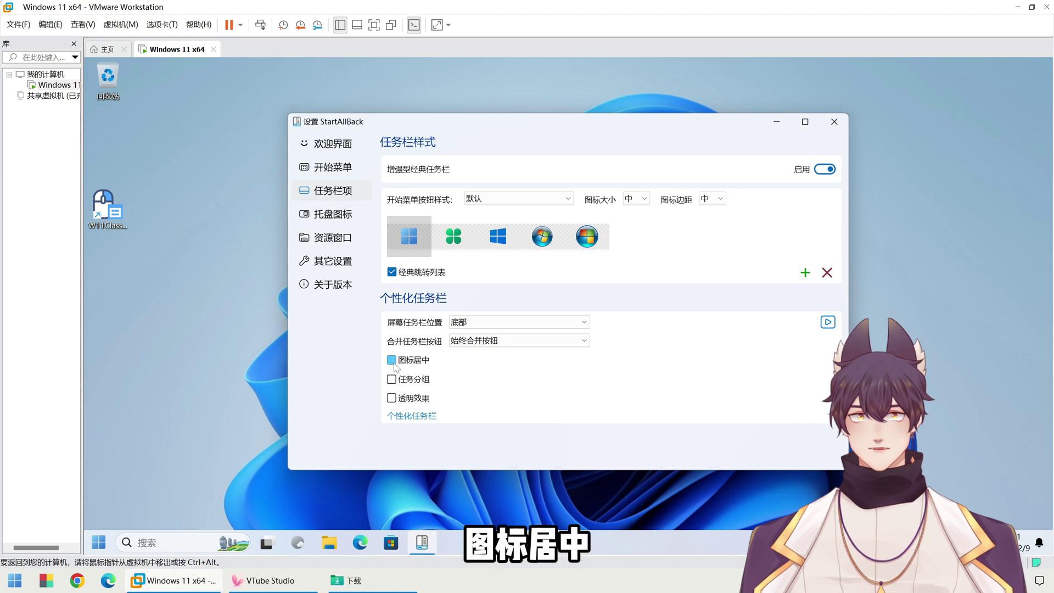
pyautogui.click(394, 363)
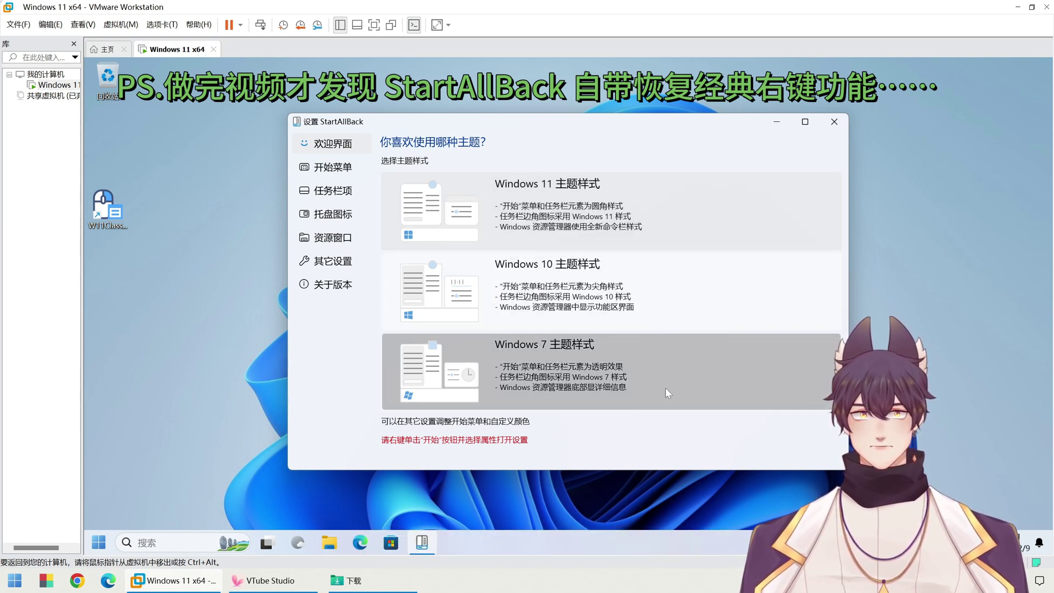
# Open the version information (关于版本) of StartAllBack
pyautogui.click(341, 286)
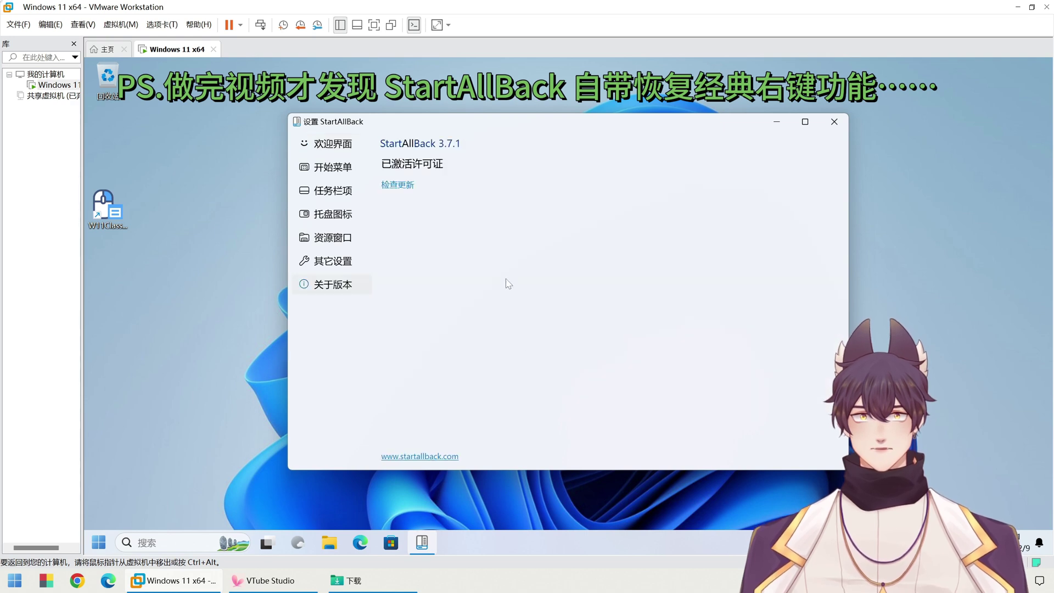